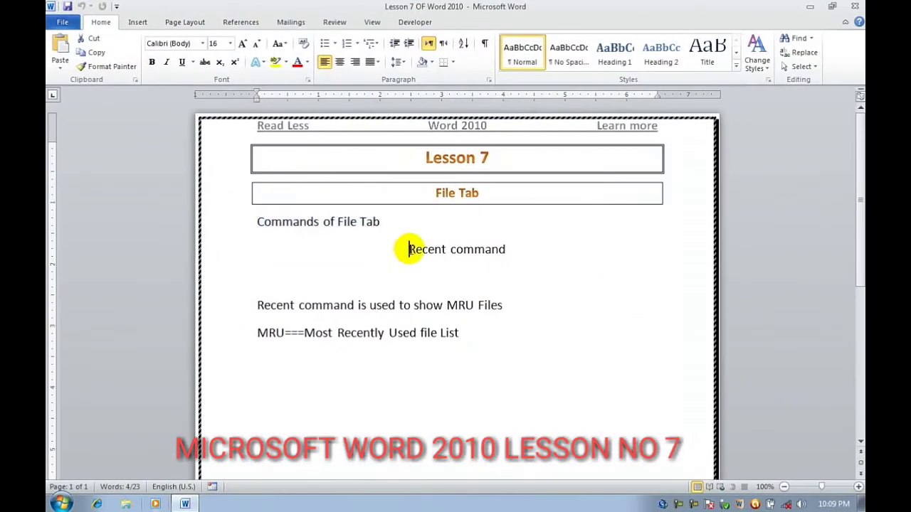
In Lesson 7, check the Recent list and select the lines explaining the Recent command and MRU.
{"action": "left_click_drag", "start_coordinate": [407, 250], "coordinate": [497, 247]}
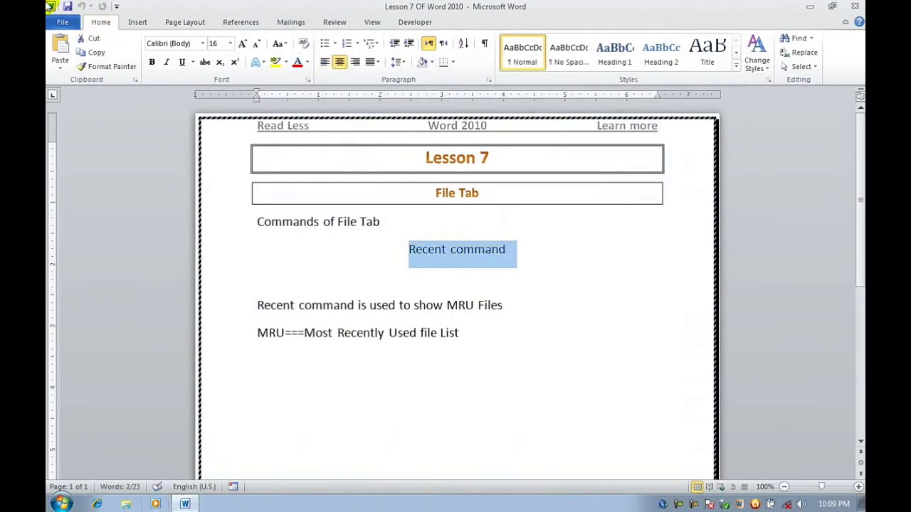
{"action": "left_click", "coordinate": [61, 22]}
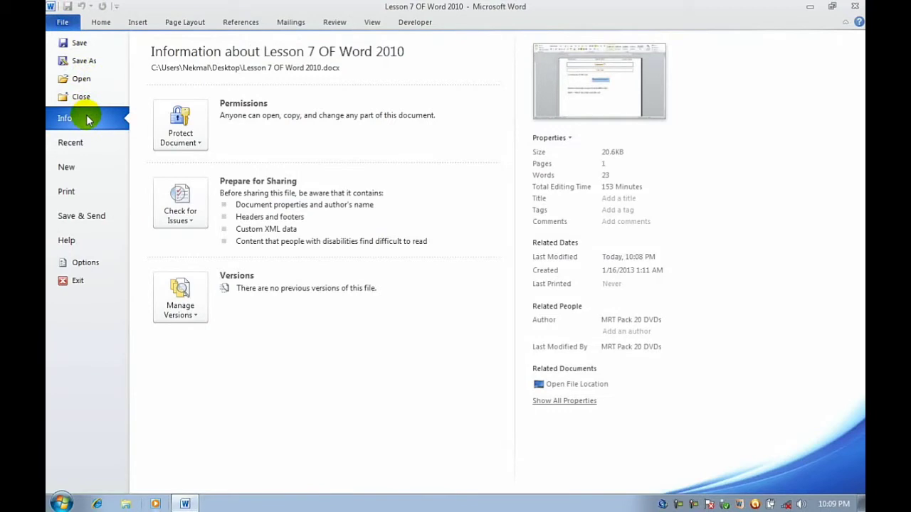
{"action": "left_click", "coordinate": [73, 149]}
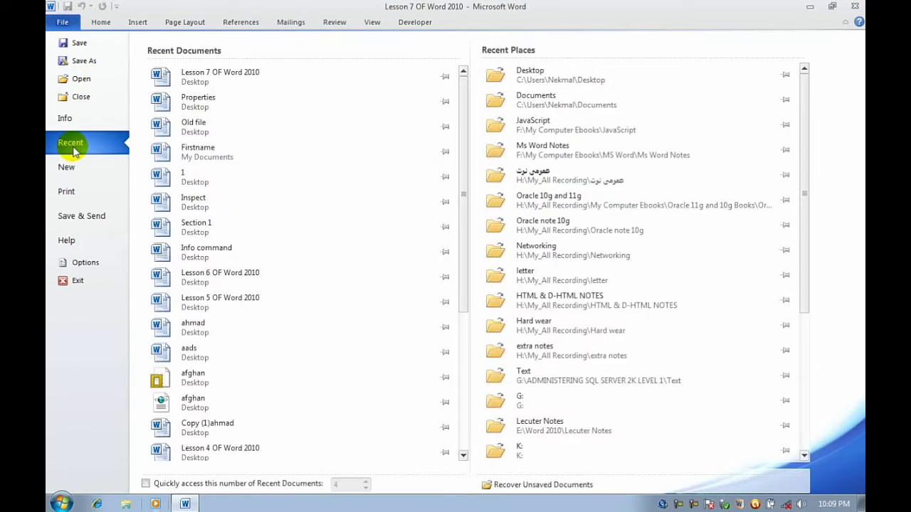
{"action": "left_click", "coordinate": [66, 24]}
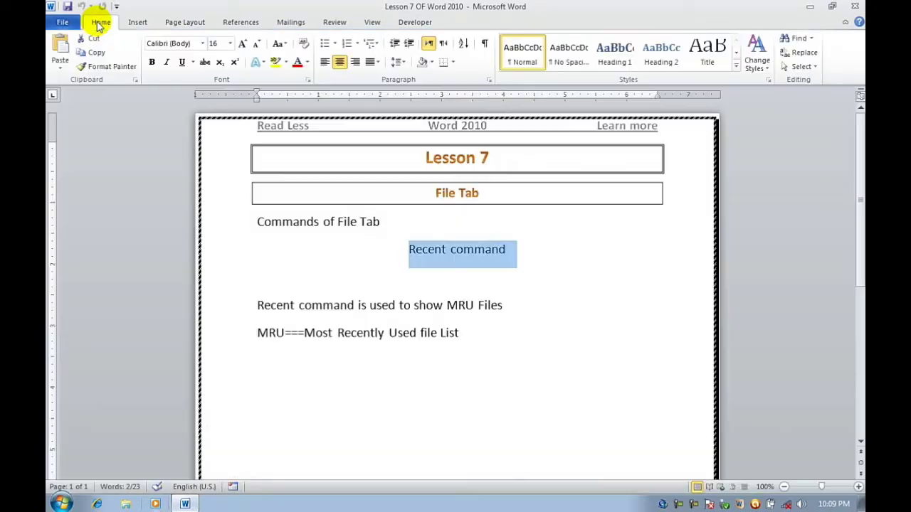
{"action": "left_click", "coordinate": [457, 284]}
{"action": "left_click_drag", "start_coordinate": [250, 307], "coordinate": [484, 303]}
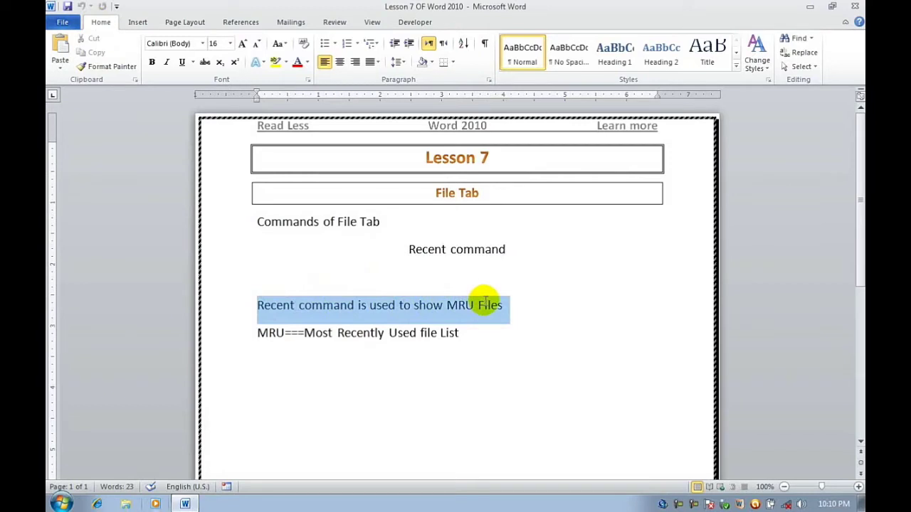
{"action": "left_click_drag", "start_coordinate": [484, 303], "coordinate": [486, 305]}
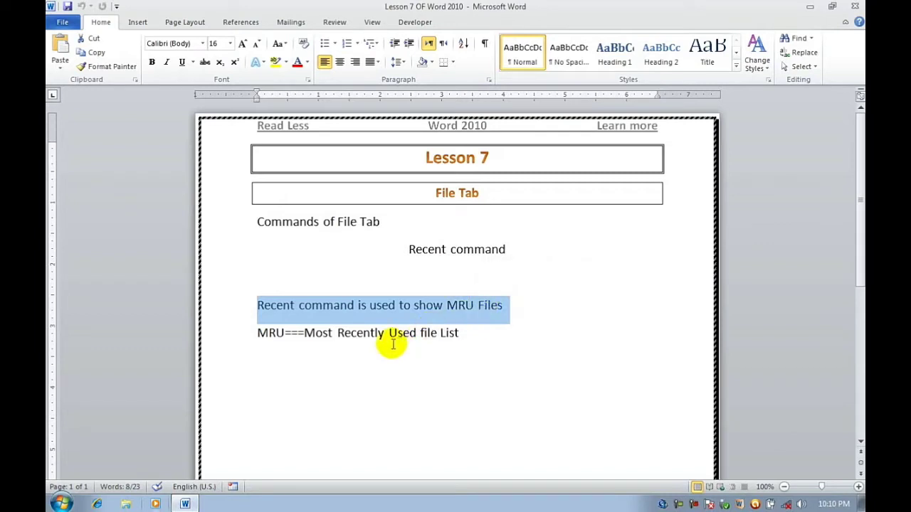
{"action": "left_click", "coordinate": [257, 333]}
{"action": "mouse_move", "coordinate": [304, 333]}
{"action": "left_mouse_down"}
{"action": "mouse_move", "coordinate": [451, 332]}
{"action": "mouse_move", "coordinate": [269, 340]}
{"action": "left_mouse_up"}
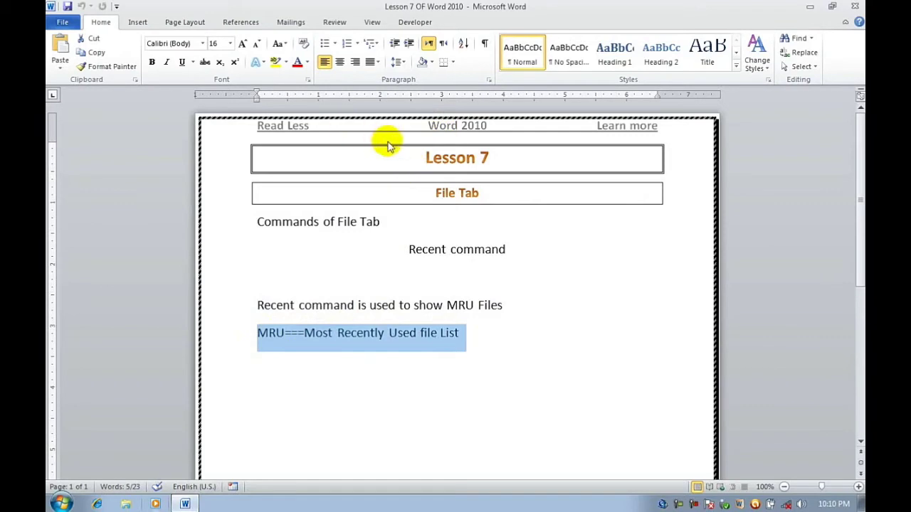
Close Lesson 7 and start a new document with a centred 'Afghan' line.
{"action": "key", "text": "ctrl+w"}
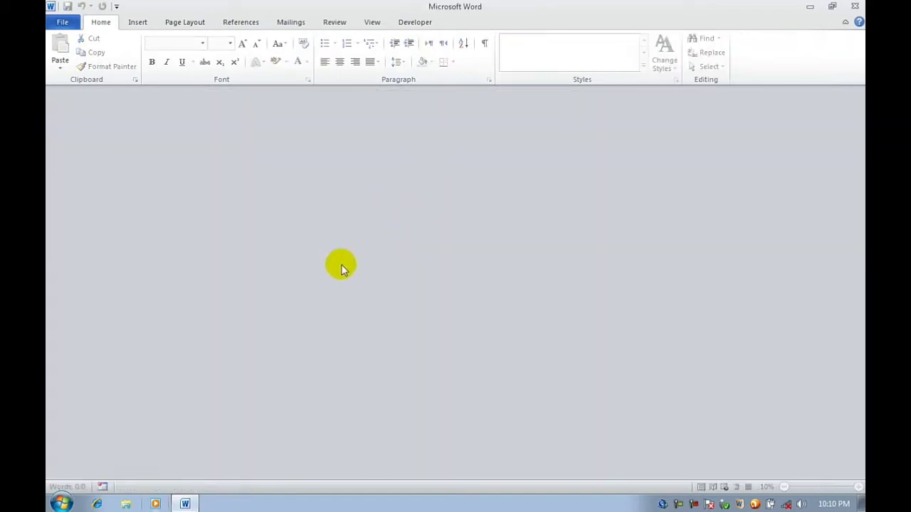
{"action": "key", "text": "ctrl+n"}
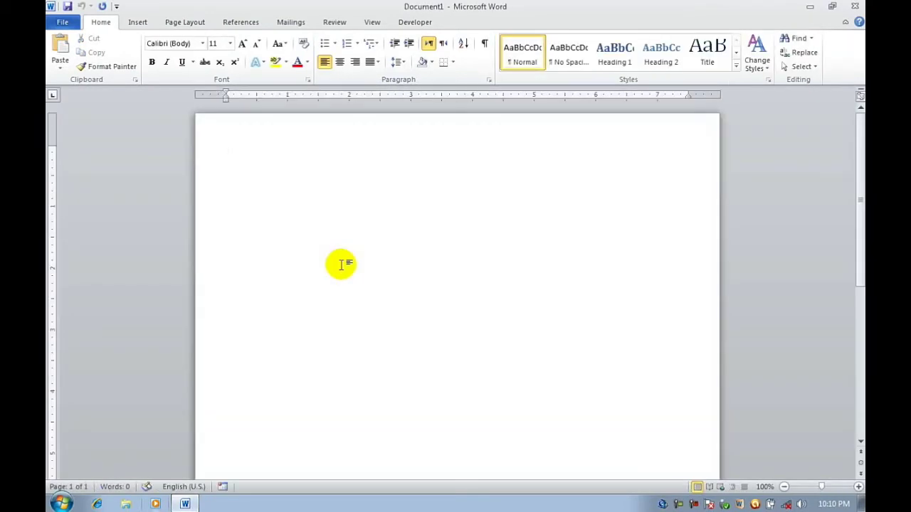
{"action": "key", "text": "ctrl+e"}
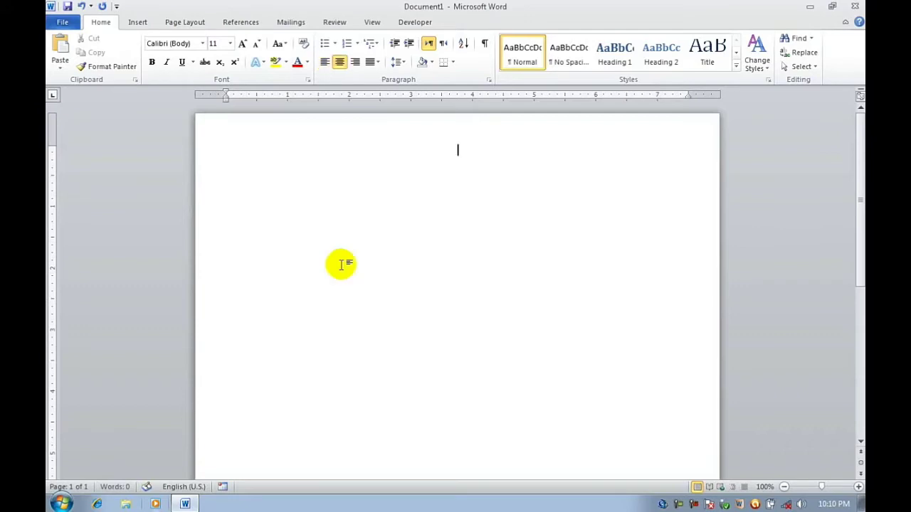
{"action": "type", "text": "Afghan"}
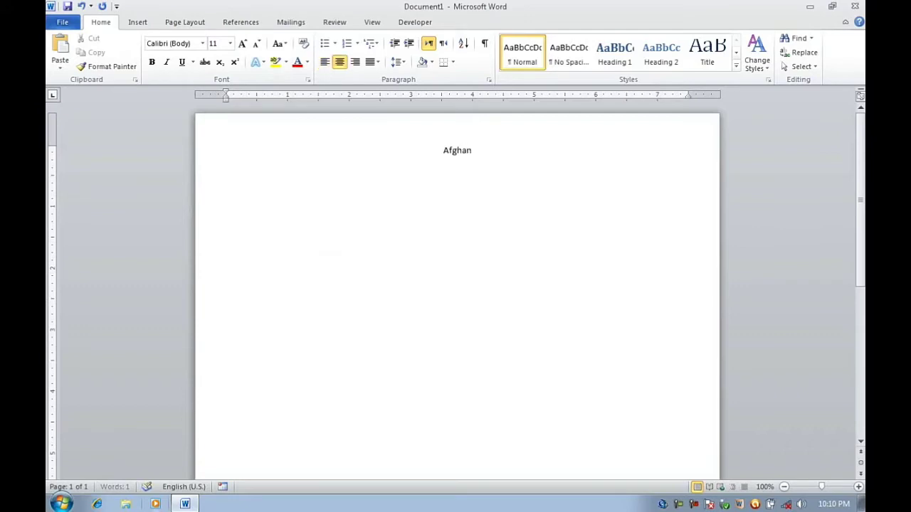
{"action": "key", "text": "Return"}
Make Afghan a centred Heading 1 and add three sample paragraphs below it with =rand().
{"action": "left_click_drag", "start_coordinate": [461, 169], "coordinate": [398, 148]}
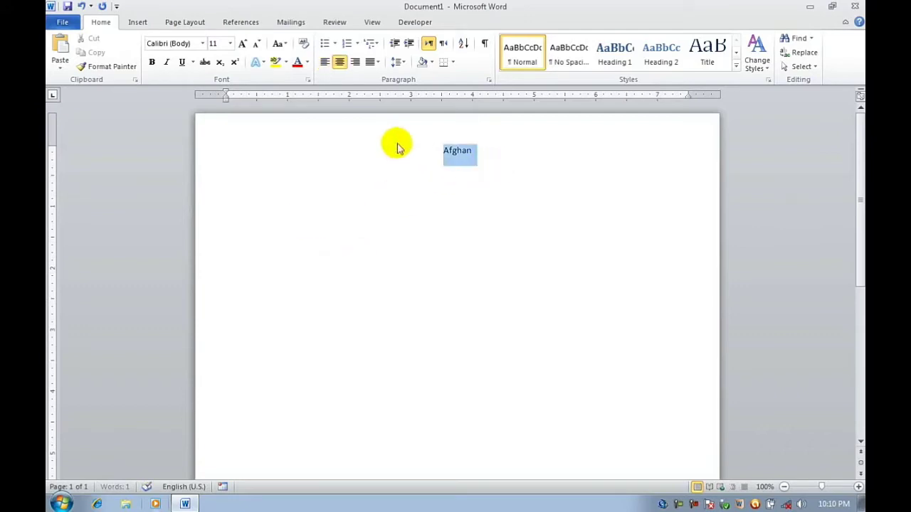
{"action": "key", "text": "ctrl+alt+1"}
{"action": "key", "text": "ctrl+e"}
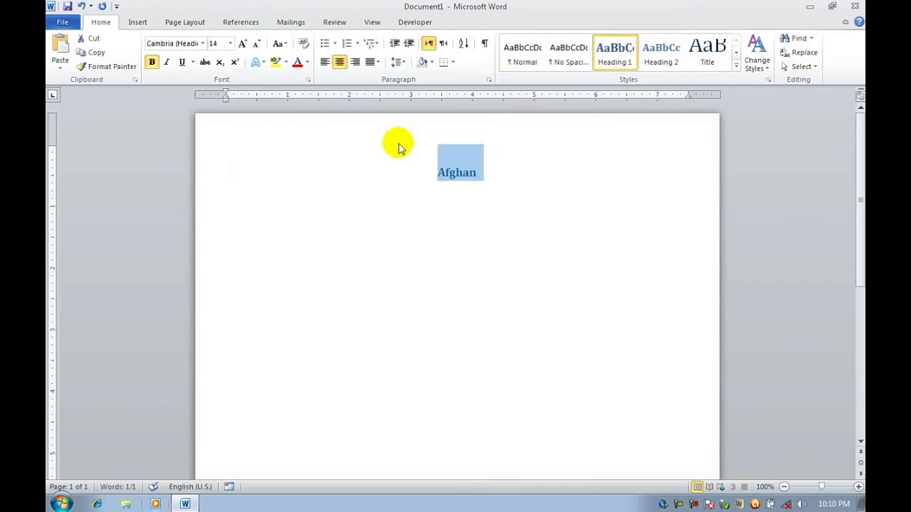
{"action": "key", "text": "Down"}
{"action": "type", "text": "nd"}
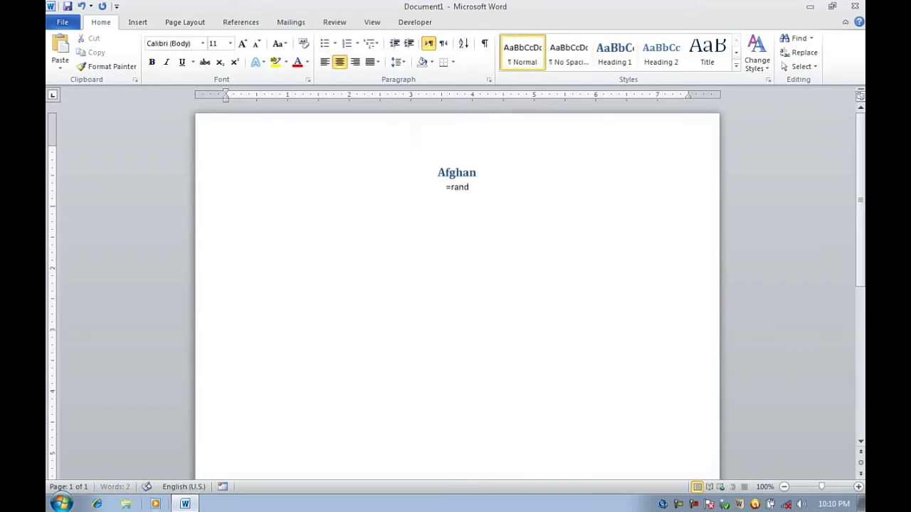
{"action": "type", "text": "()"}
{"action": "key", "text": "Return"}
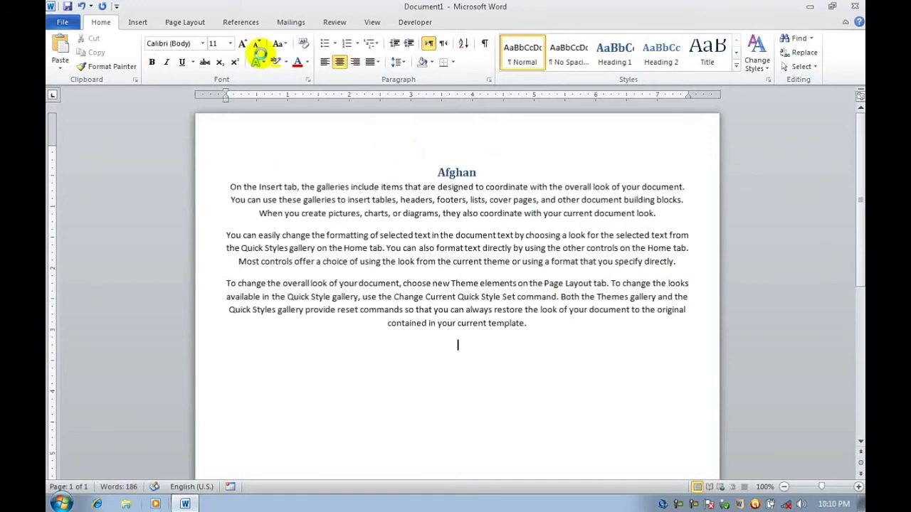
Save the document to the Desktop as Afghan, close it and start a new blank document.
{"action": "key", "text": "ctrl+s"}
{"action": "left_click", "coordinate": [217, 134]}
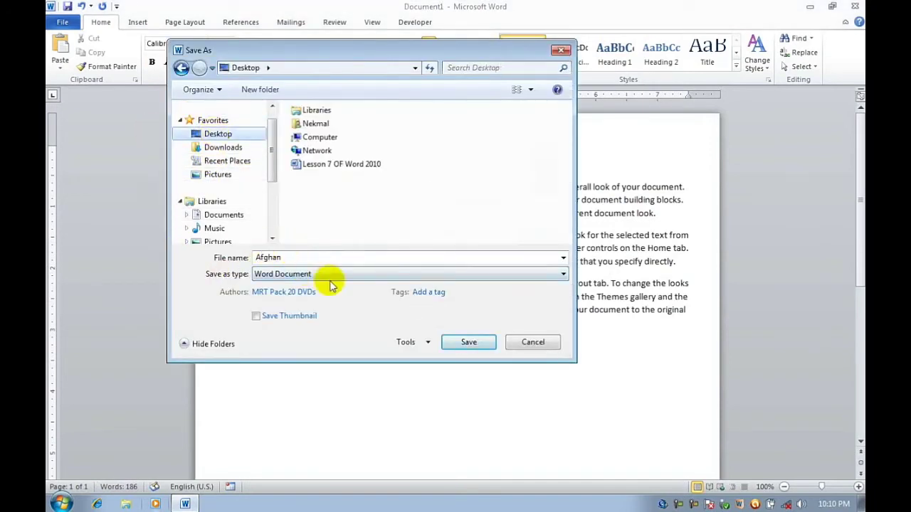
{"action": "left_click", "coordinate": [469, 343]}
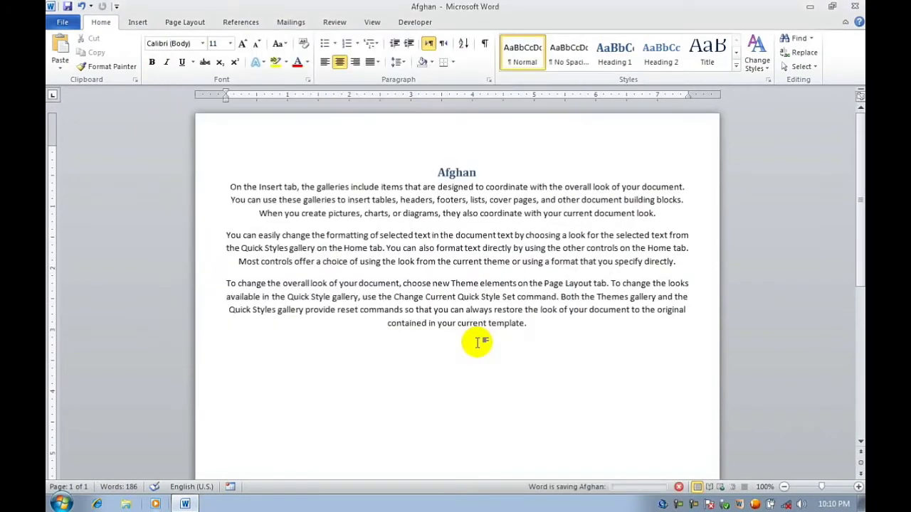
{"action": "key", "text": "ctrl+a"}
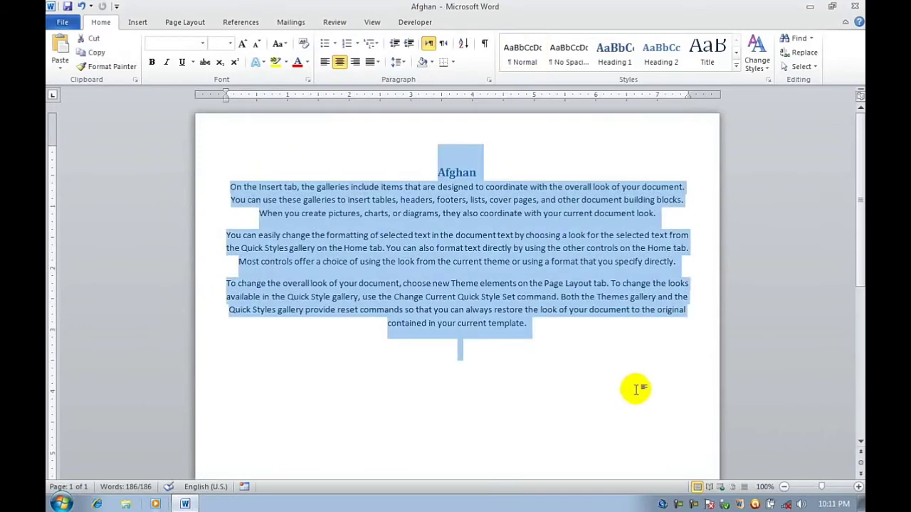
{"action": "key", "text": "ctrl+w"}
{"action": "key", "text": "ctrl+n"}
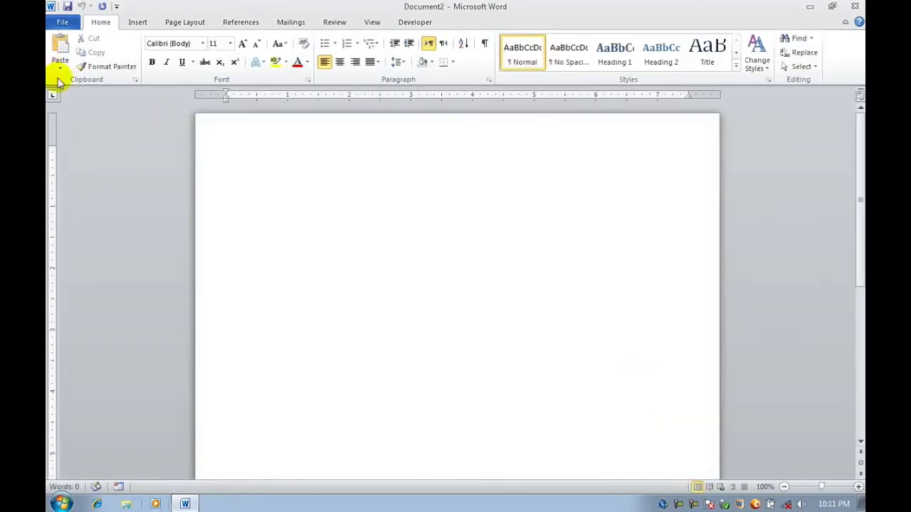
Reopen afghan from the Recent Documents list, then start another blank document.
{"action": "left_click", "coordinate": [65, 23]}
{"action": "left_click", "coordinate": [93, 143]}
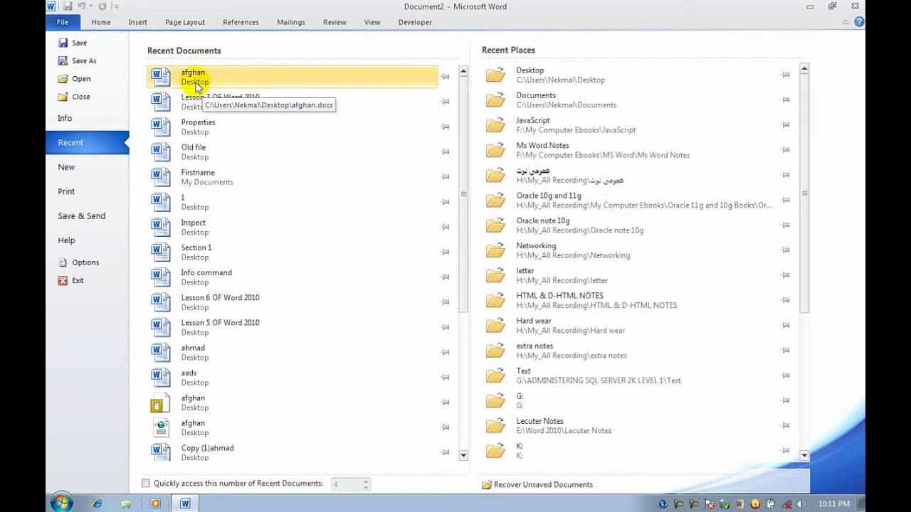
{"action": "left_click", "coordinate": [196, 84]}
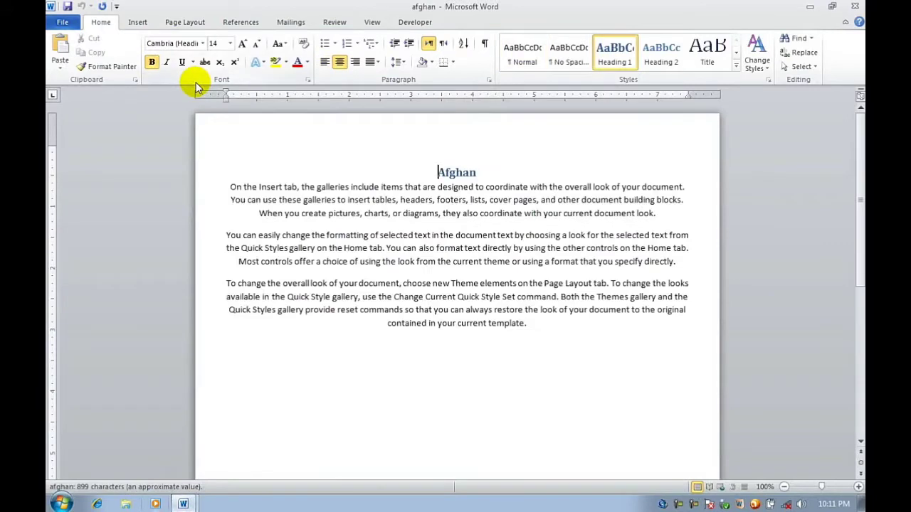
{"action": "key", "text": "ctrl+n"}
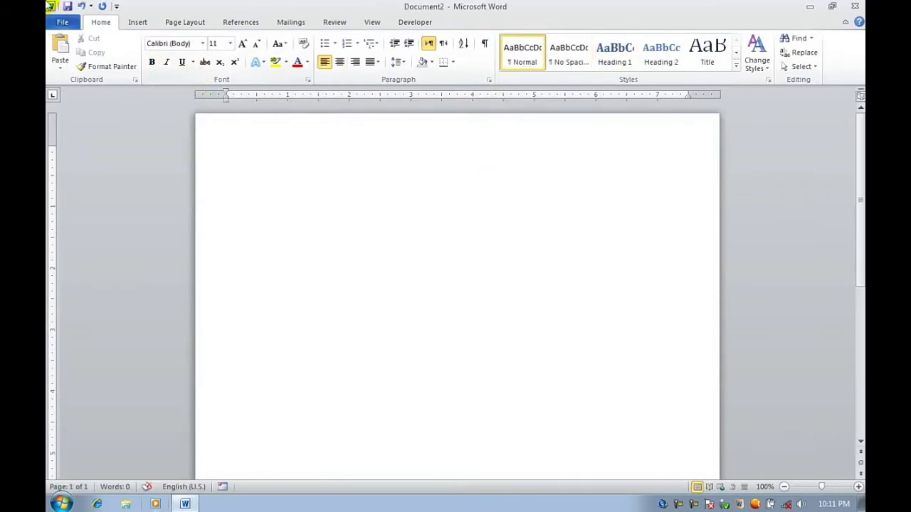
Try opening Properties.docx from Recent Documents and dismiss the file-not-found error.
{"action": "left_click", "coordinate": [61, 22]}
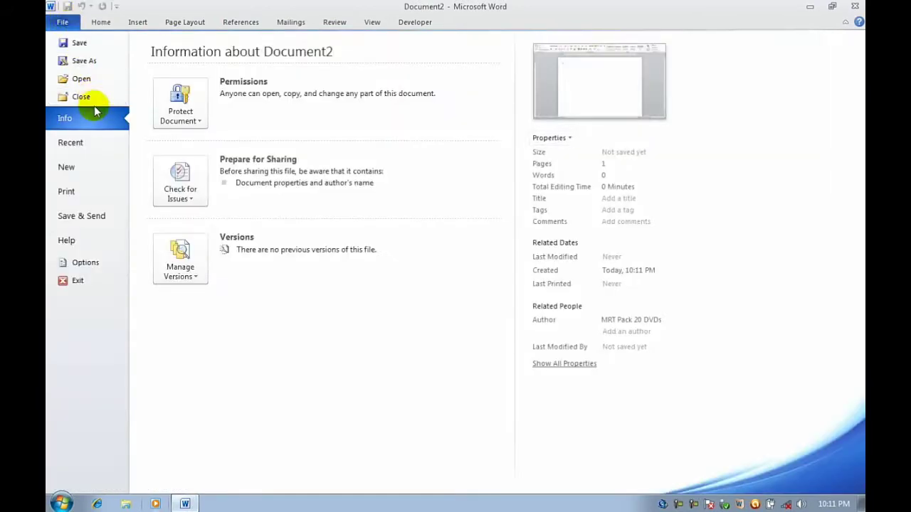
{"action": "left_click", "coordinate": [99, 143]}
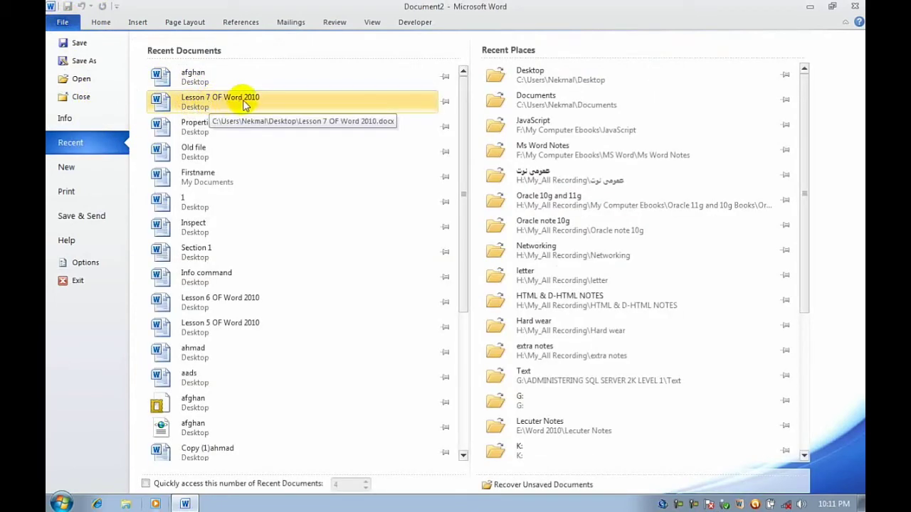
{"action": "left_click", "coordinate": [192, 129]}
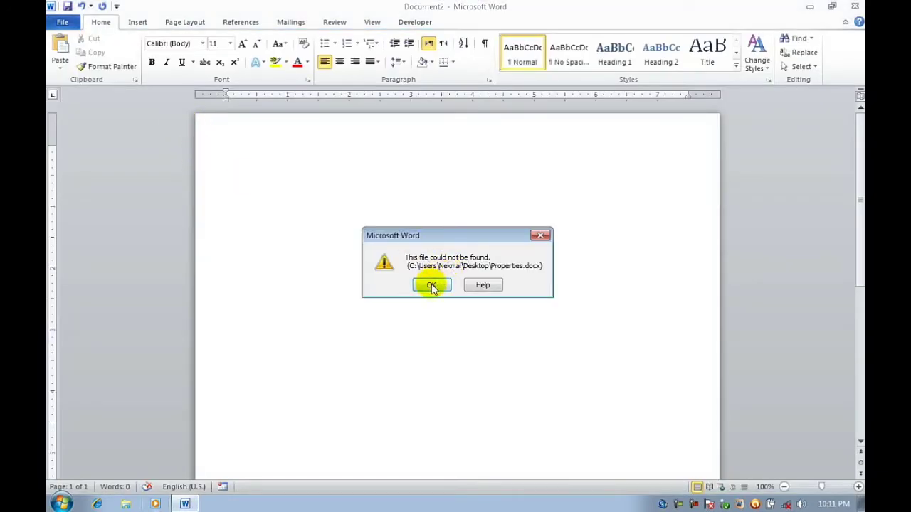
{"action": "left_click", "coordinate": [432, 285]}
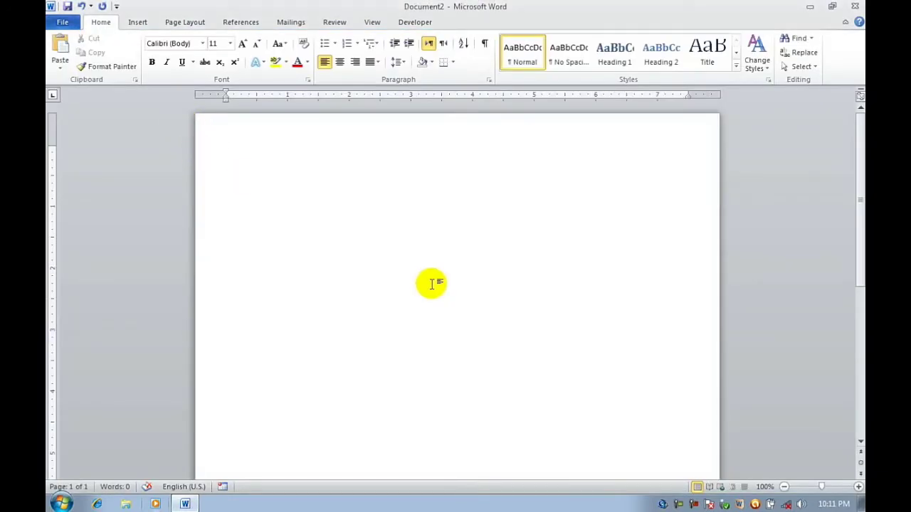
Browse from File > Recent to the Desktop and open Lesson 7 OF Word 2010.
{"action": "left_click", "coordinate": [63, 23]}
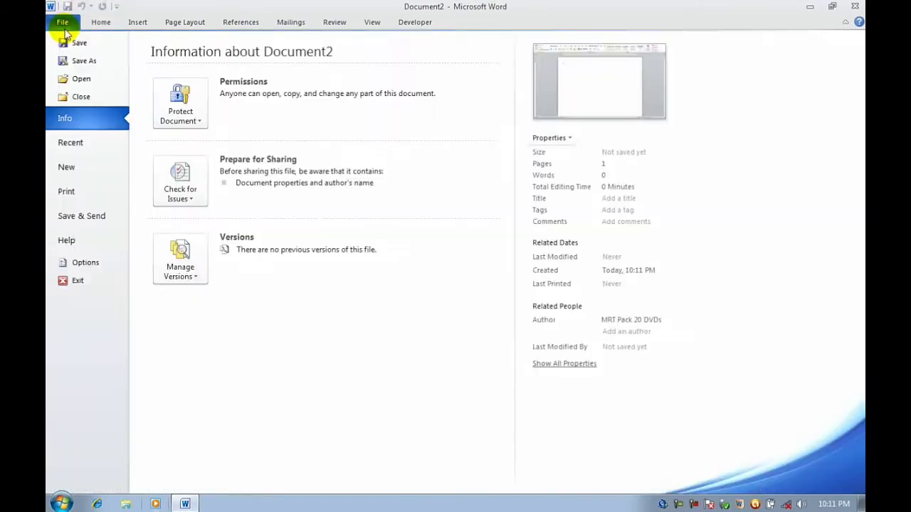
{"action": "left_click", "coordinate": [84, 141]}
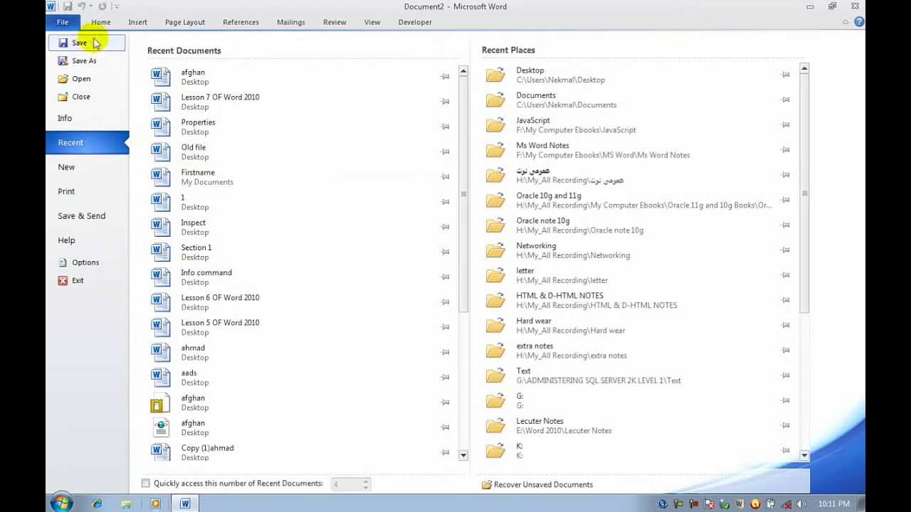
{"action": "left_click", "coordinate": [86, 79]}
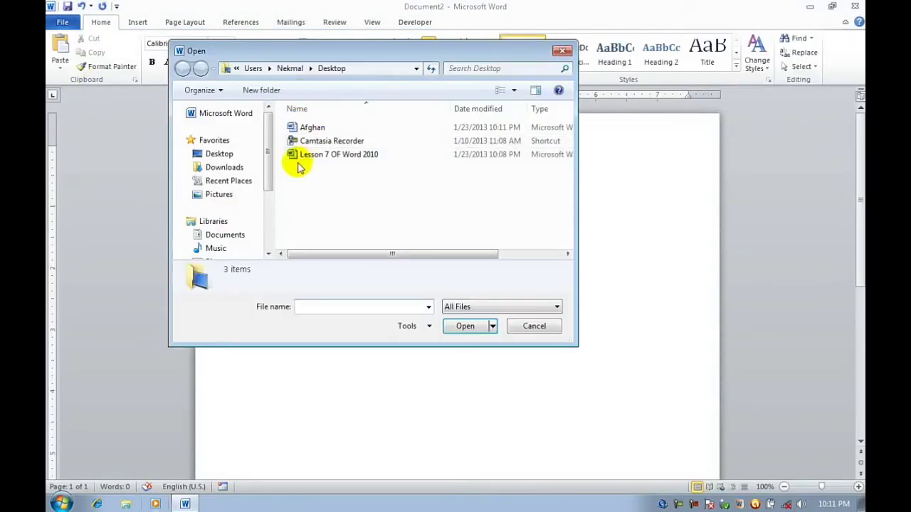
{"action": "left_click", "coordinate": [323, 160]}
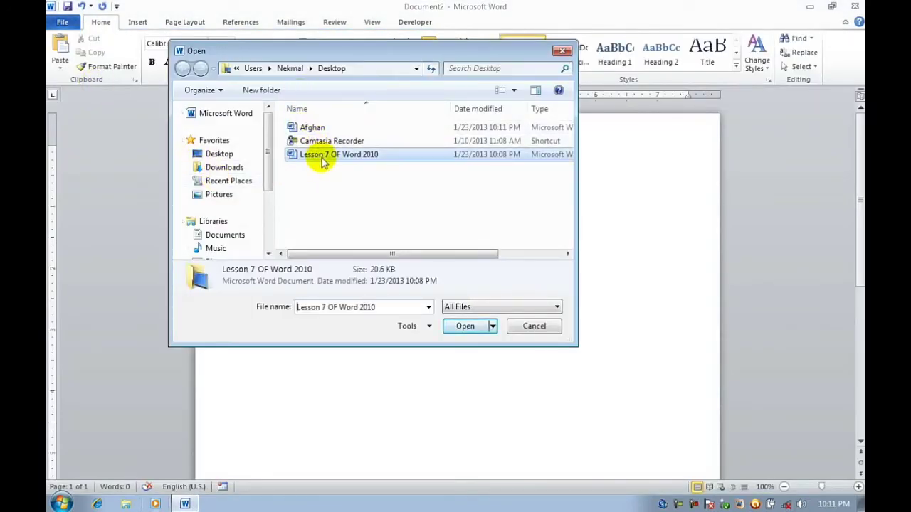
{"action": "left_click", "coordinate": [462, 326]}
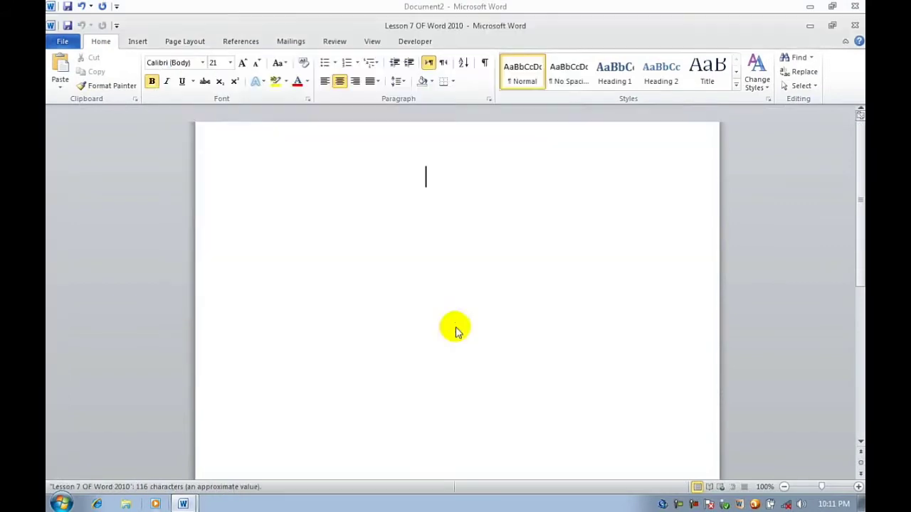
Show File > Recent and scroll the Recent Documents list, now headed by Lesson 7 OF Word 2010.
{"action": "left_click", "coordinate": [63, 22]}
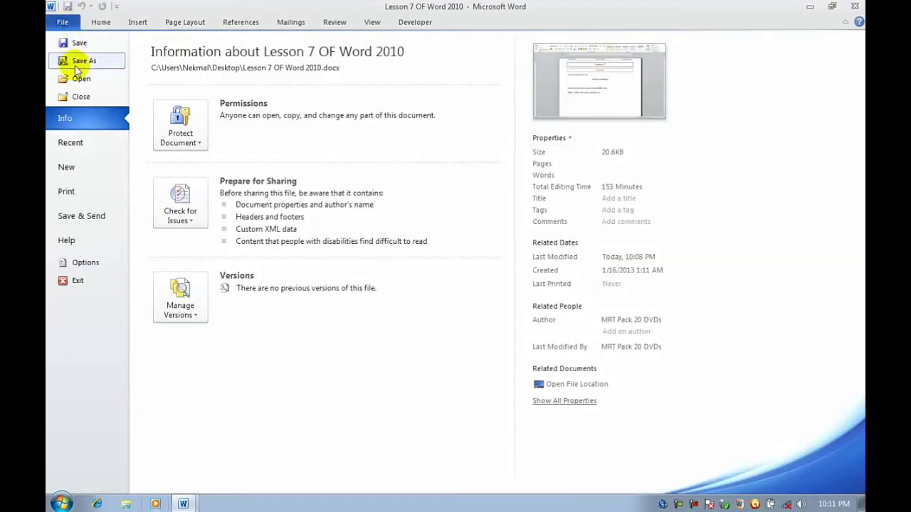
{"action": "left_click", "coordinate": [99, 142]}
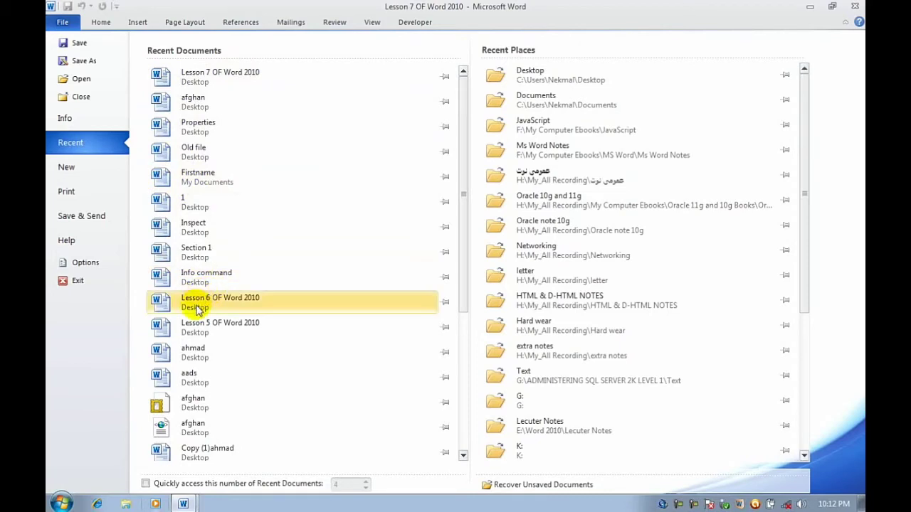
{"action": "scroll", "coordinate": [199, 359], "scroll_direction": "down", "scroll_amount": 4}
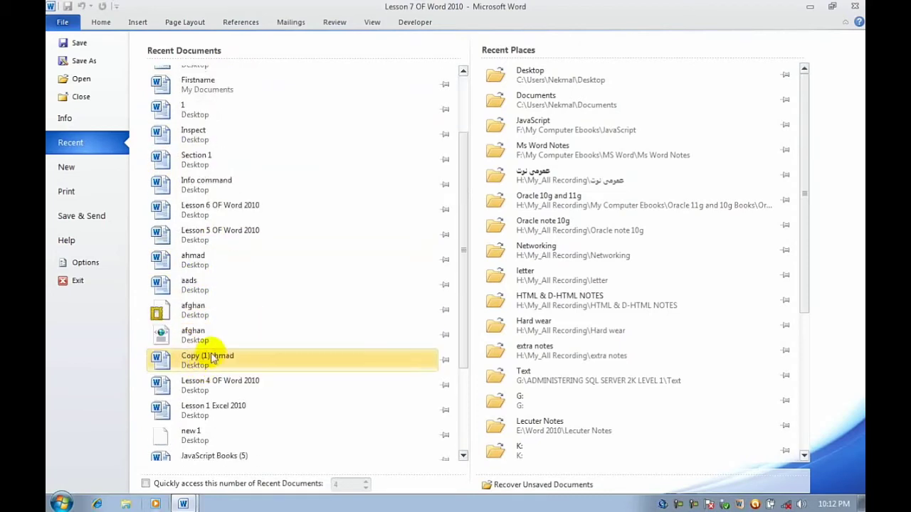
{"action": "scroll", "coordinate": [205, 366], "scroll_direction": "down", "scroll_amount": 2}
{"action": "scroll", "coordinate": [208, 372], "scroll_direction": "down", "scroll_amount": 3}
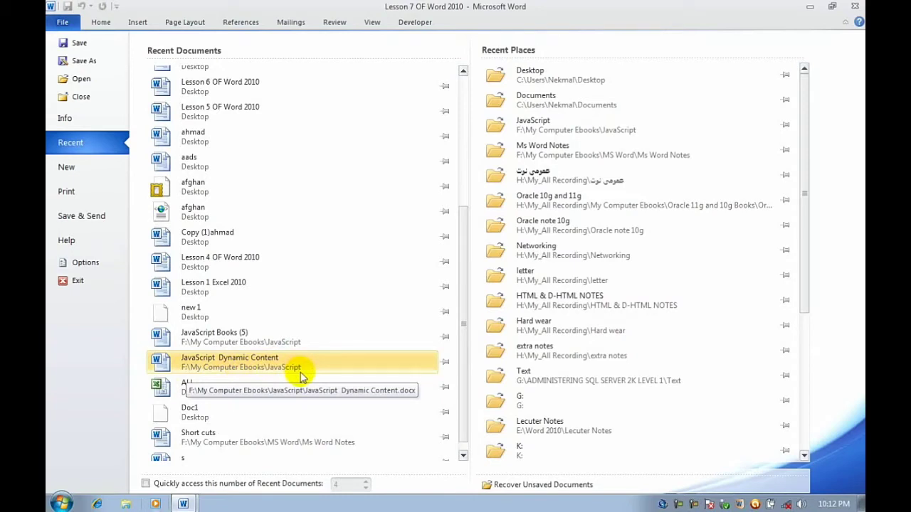
{"action": "scroll", "coordinate": [296, 377], "scroll_direction": "down", "scroll_amount": 1}
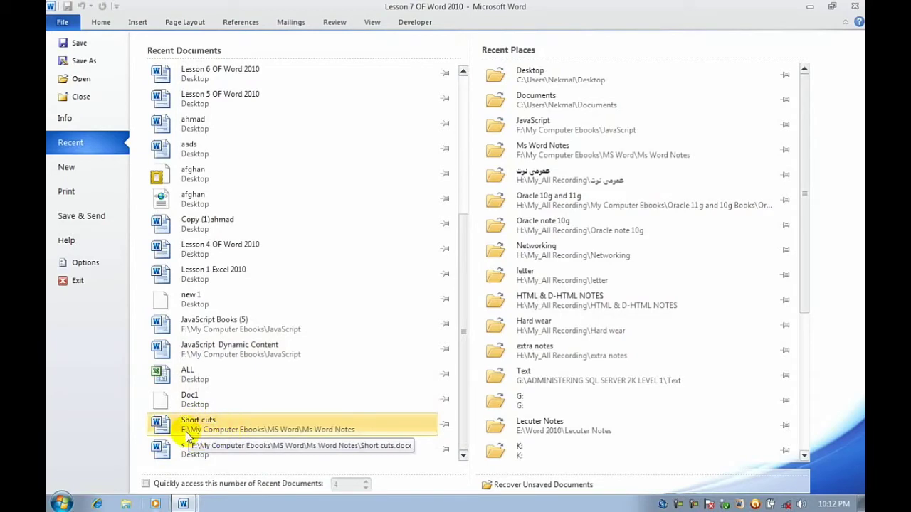
{"action": "scroll", "coordinate": [203, 401], "scroll_direction": "up", "scroll_amount": 2}
{"action": "scroll", "coordinate": [214, 349], "scroll_direction": "up", "scroll_amount": 3}
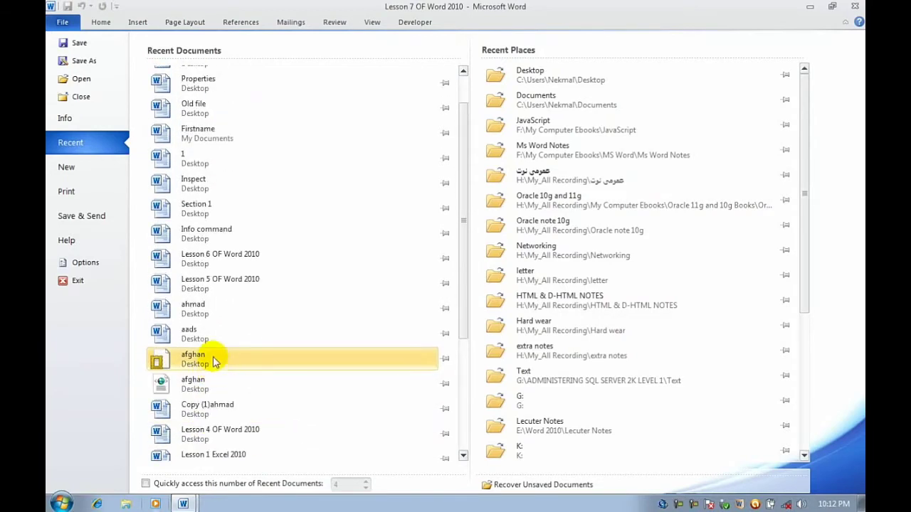
{"action": "scroll", "coordinate": [220, 348], "scroll_direction": "up", "scroll_amount": 2}
{"action": "scroll", "coordinate": [229, 285], "scroll_direction": "down", "scroll_amount": 3}
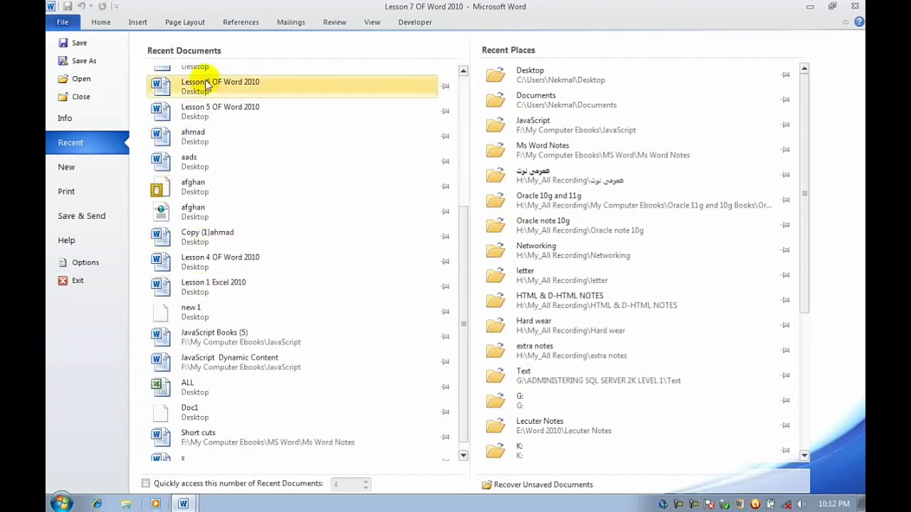
{"action": "scroll", "coordinate": [238, 213], "scroll_direction": "up", "scroll_amount": 2}
{"action": "scroll", "coordinate": [227, 121], "scroll_direction": "up", "scroll_amount": 1}
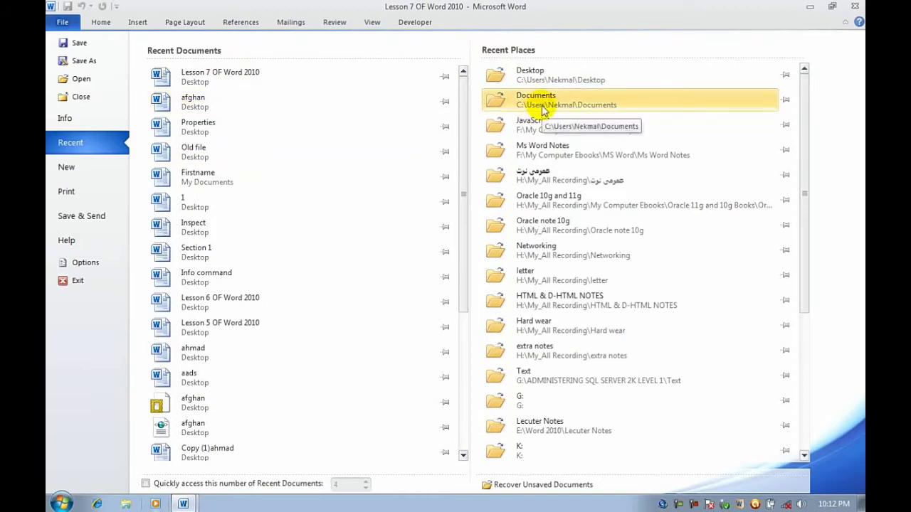
{"action": "left_click", "coordinate": [543, 110]}
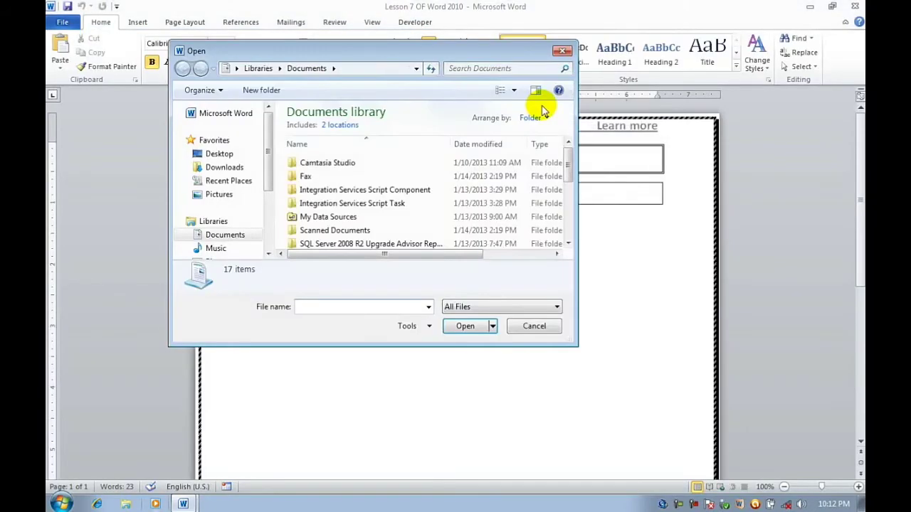
{"action": "left_click", "coordinate": [534, 327]}
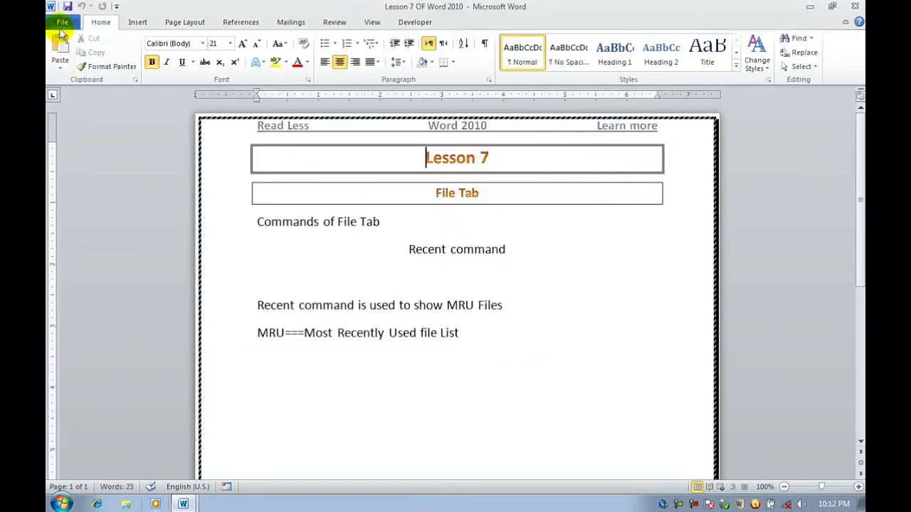
{"action": "left_click", "coordinate": [61, 26]}
{"action": "left_click", "coordinate": [71, 142]}
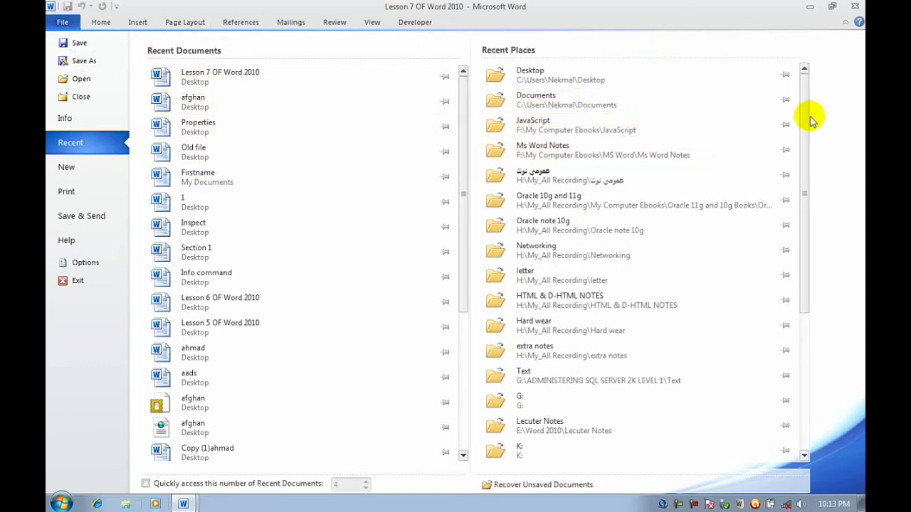
{"action": "mouse_move", "coordinate": [810, 121]}
{"action": "left_mouse_down"}
{"action": "mouse_move", "coordinate": [805, 150]}
{"action": "mouse_move", "coordinate": [798, 84]}
{"action": "left_mouse_up"}
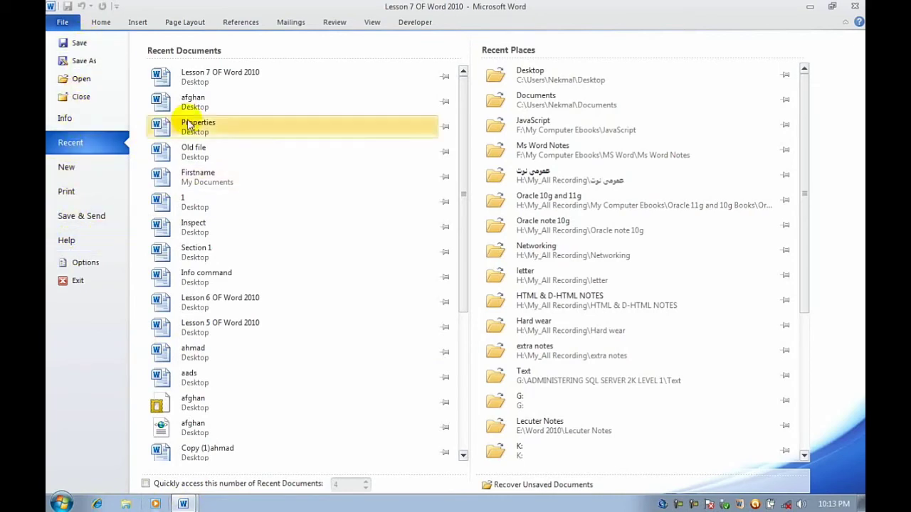
Enable quick access to recent documents, set the count to 9, then uncheck the option.
{"action": "left_click", "coordinate": [187, 483]}
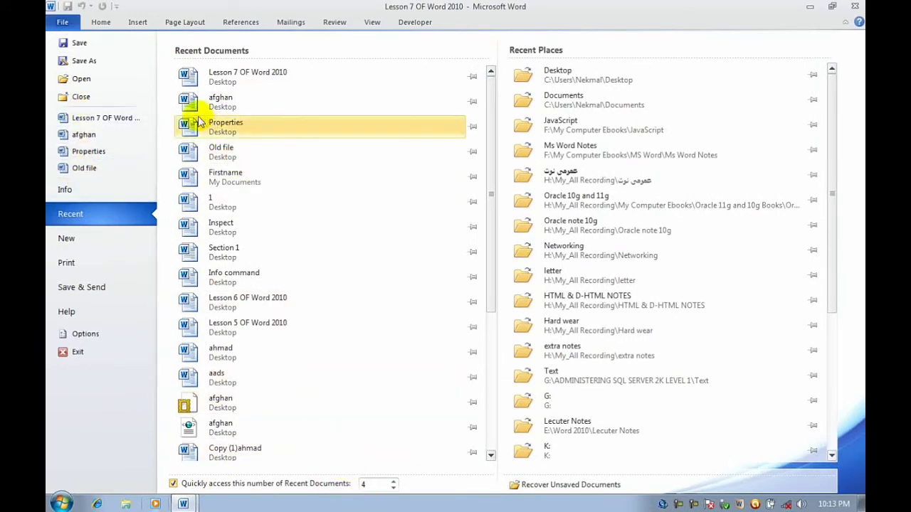
{"action": "left_click", "coordinate": [394, 481]}
{"action": "left_click_drag", "start_coordinate": [394, 480], "coordinate": [396, 484]}
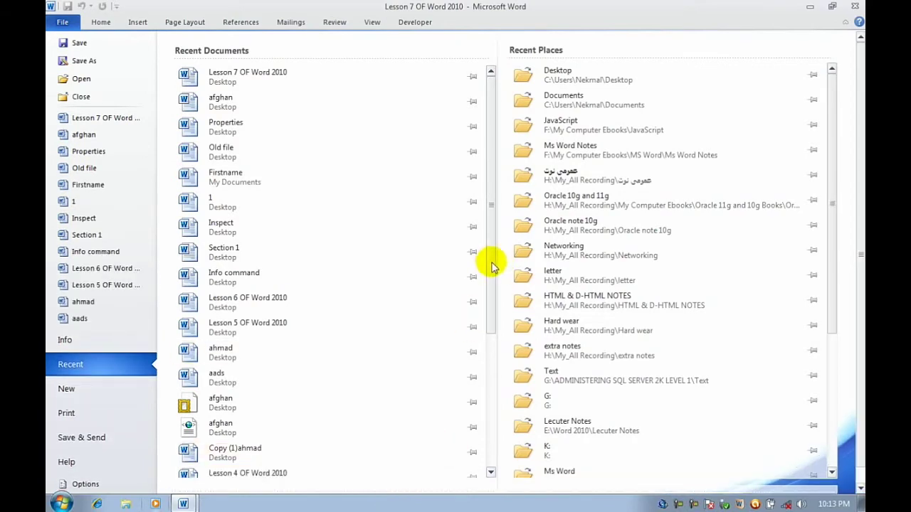
{"action": "left_click_drag", "start_coordinate": [491, 260], "coordinate": [490, 391]}
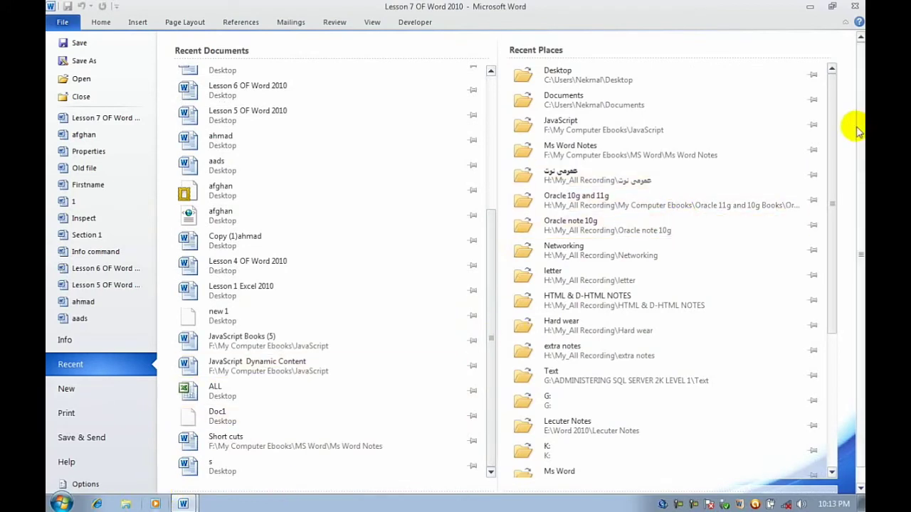
{"action": "scroll", "coordinate": [861, 235], "scroll_direction": "down", "scroll_amount": 1}
{"action": "left_click", "coordinate": [394, 488]}
{"action": "left_click", "coordinate": [393, 487]}
{"action": "left_click", "coordinate": [393, 488]}
{"action": "left_click", "coordinate": [394, 488]}
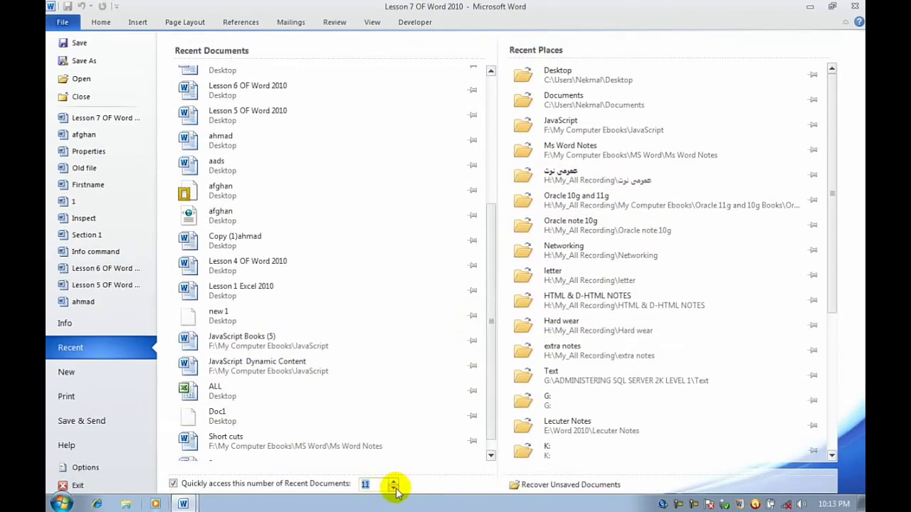
{"action": "left_click", "coordinate": [203, 486]}
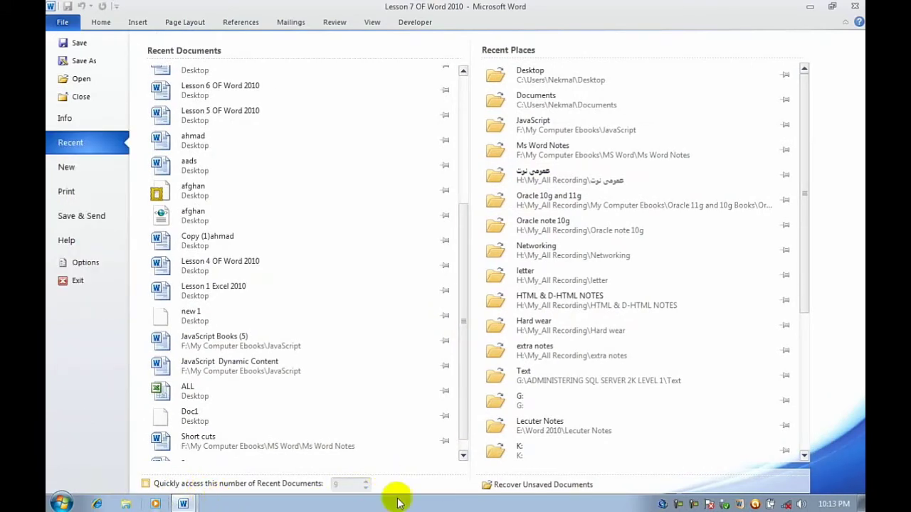
Browse the four ASD autosave files in UnsavedFiles and cancel without recovering any.
{"action": "left_click", "coordinate": [516, 489]}
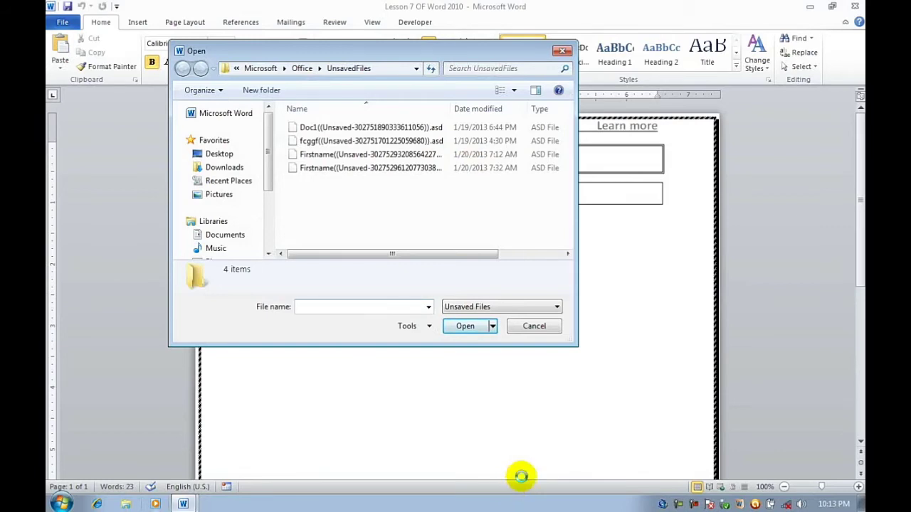
{"action": "left_click", "coordinate": [534, 325]}
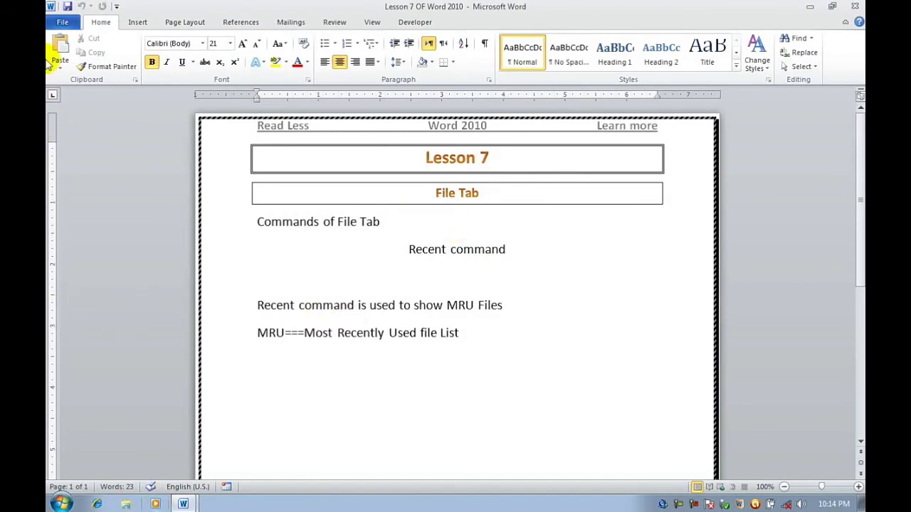
Pin Lesson 7 OF Word 2010 in Recent Documents, then reopen afghan from the list.
{"action": "left_click", "coordinate": [58, 23]}
{"action": "left_click", "coordinate": [71, 146]}
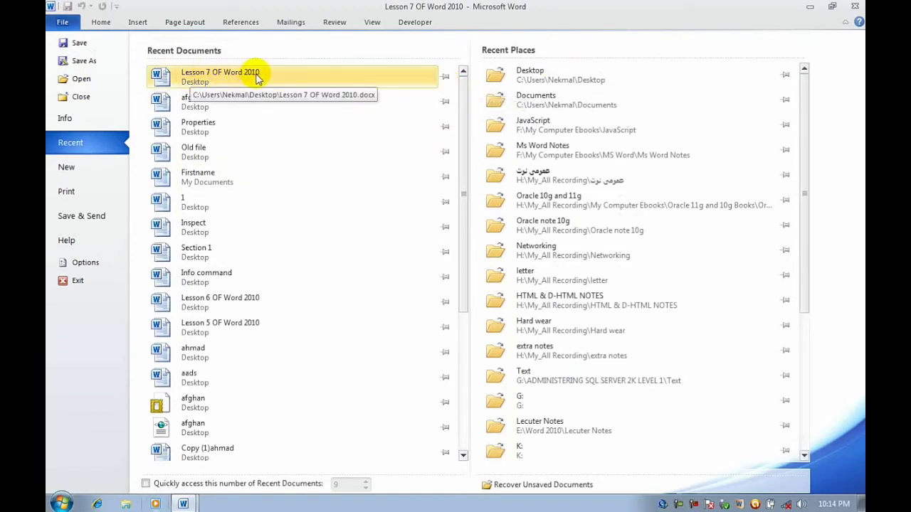
{"action": "left_click", "coordinate": [444, 77]}
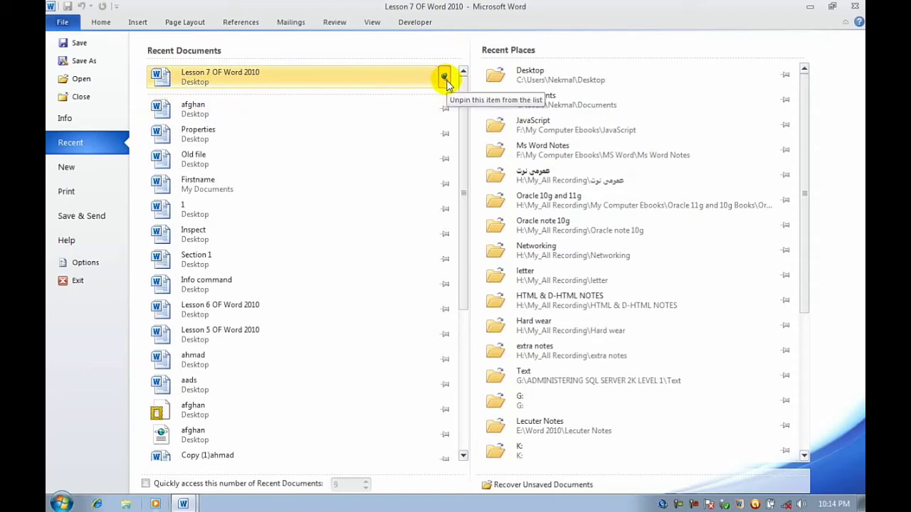
{"action": "left_click", "coordinate": [266, 117]}
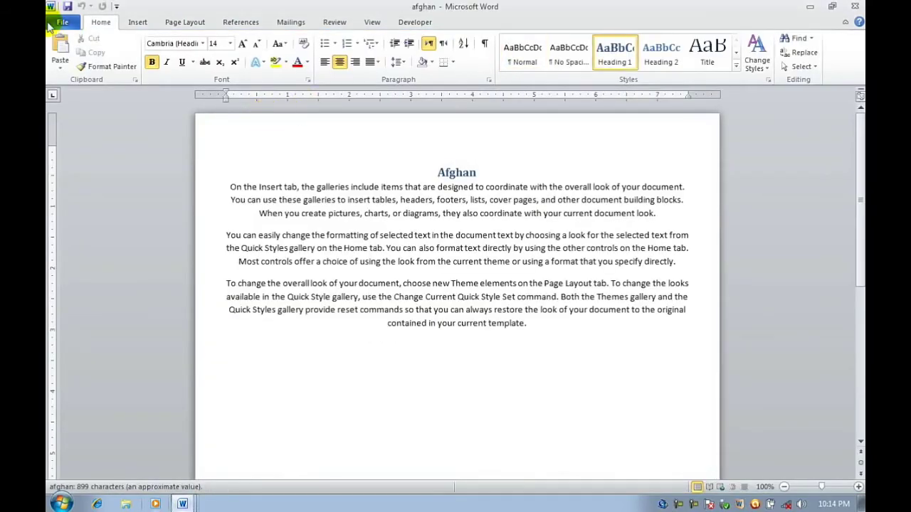
Try opening Inspect from Recent Documents, dismiss the file-not-found error and return to Recent.
{"action": "left_click", "coordinate": [62, 23]}
{"action": "left_click", "coordinate": [80, 141]}
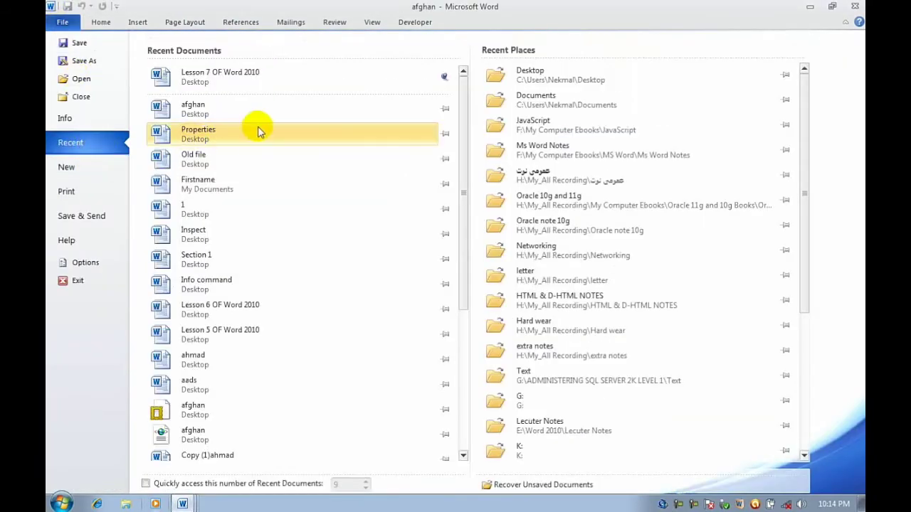
{"action": "left_click", "coordinate": [207, 235]}
{"action": "left_click", "coordinate": [429, 285]}
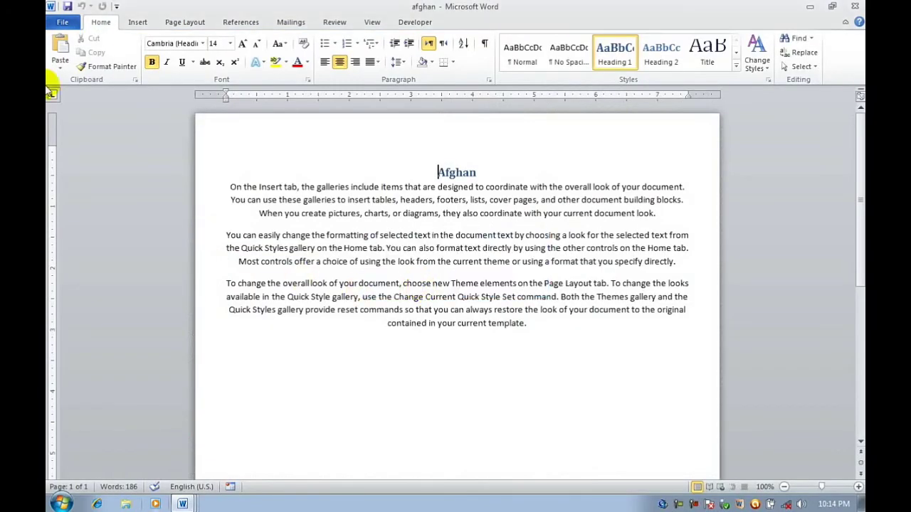
{"action": "left_click", "coordinate": [70, 26]}
{"action": "left_click", "coordinate": [90, 147]}
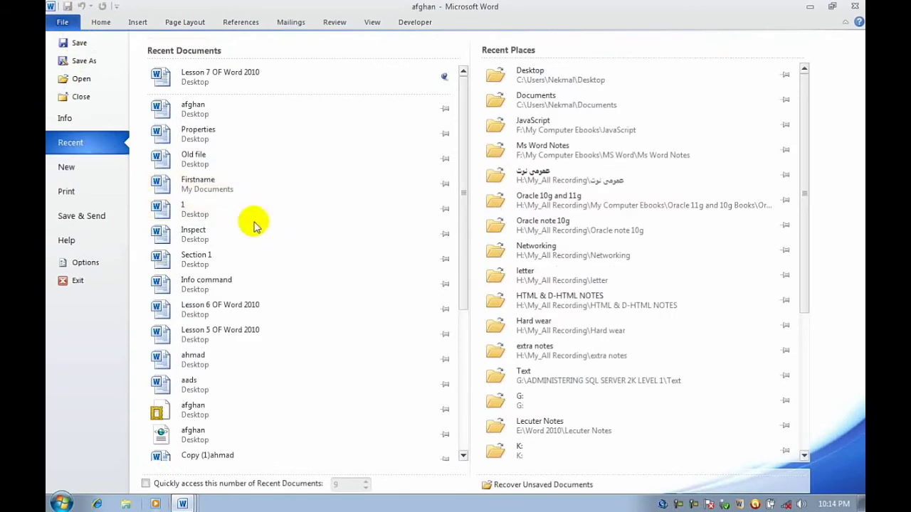
Pin Inspect plus the Desktop, JavaScript and Arabic-named folders in the recent lists.
{"action": "left_click", "coordinate": [445, 233]}
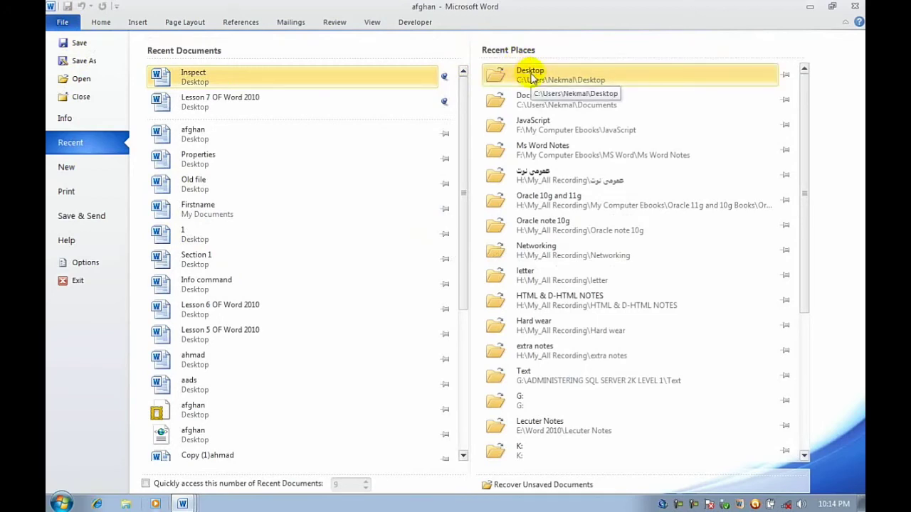
{"action": "left_click", "coordinate": [784, 75]}
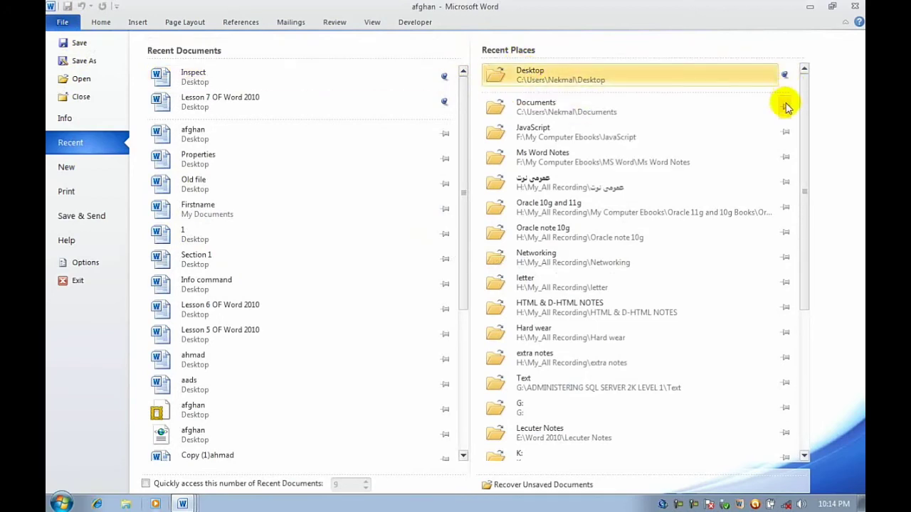
{"action": "left_click", "coordinate": [785, 132]}
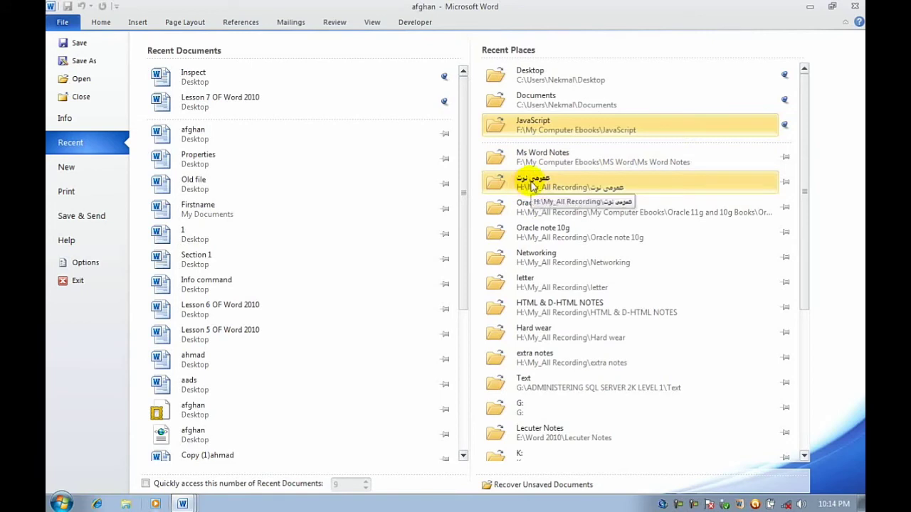
{"action": "left_click", "coordinate": [786, 184]}
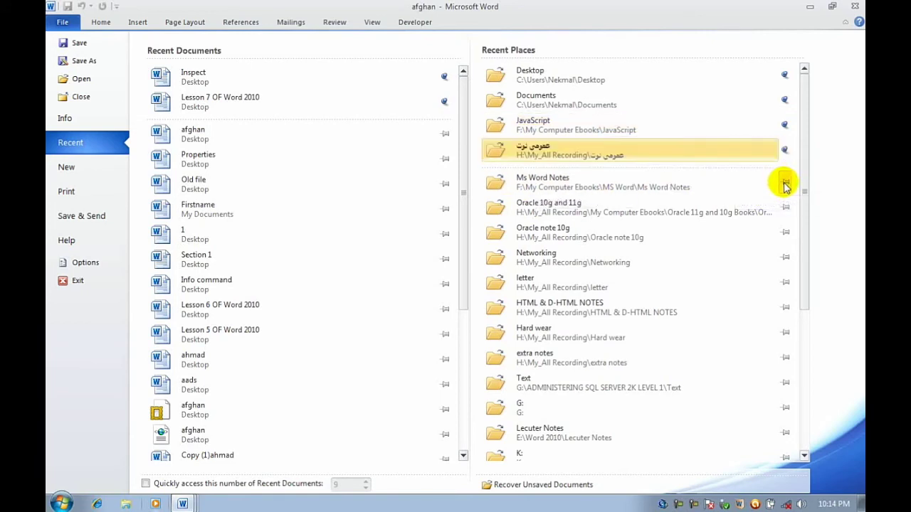
Unpin the Arabic-named, JavaScript, Documents and Desktop places, then Inspect and Lesson 7 OF Word 2010.
{"action": "left_click", "coordinate": [786, 150]}
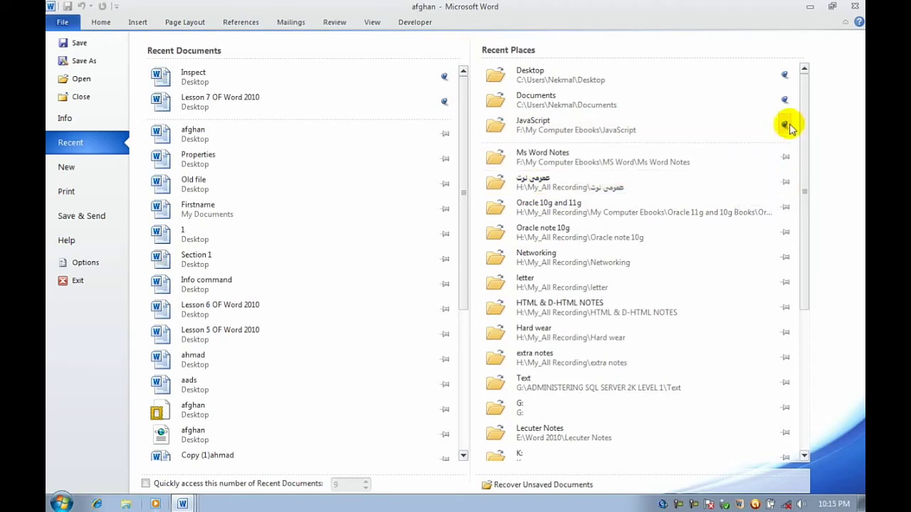
{"action": "left_click", "coordinate": [785, 125]}
{"action": "left_click", "coordinate": [786, 100]}
{"action": "left_click", "coordinate": [785, 77]}
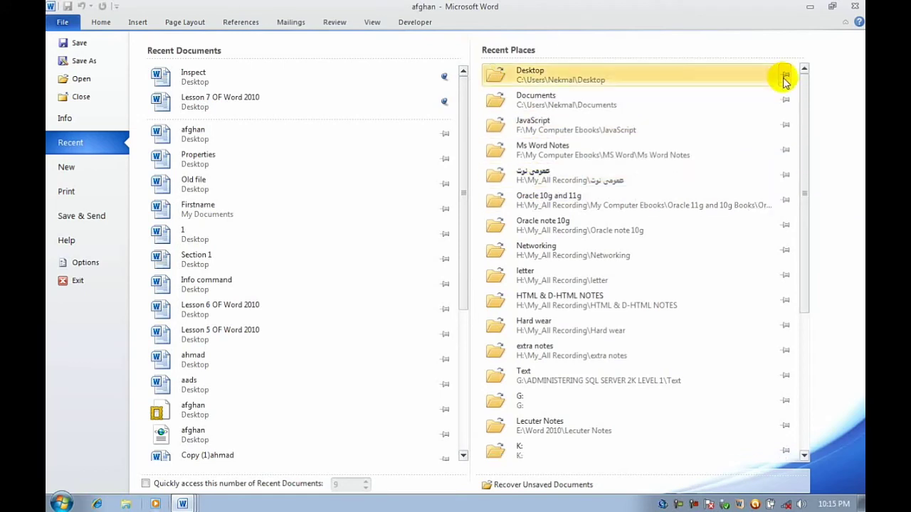
{"action": "left_click", "coordinate": [444, 76]}
{"action": "left_click", "coordinate": [444, 76]}
Open afghan twice using Open on its Recent Documents right-click menu.
{"action": "right_click", "coordinate": [435, 77]}
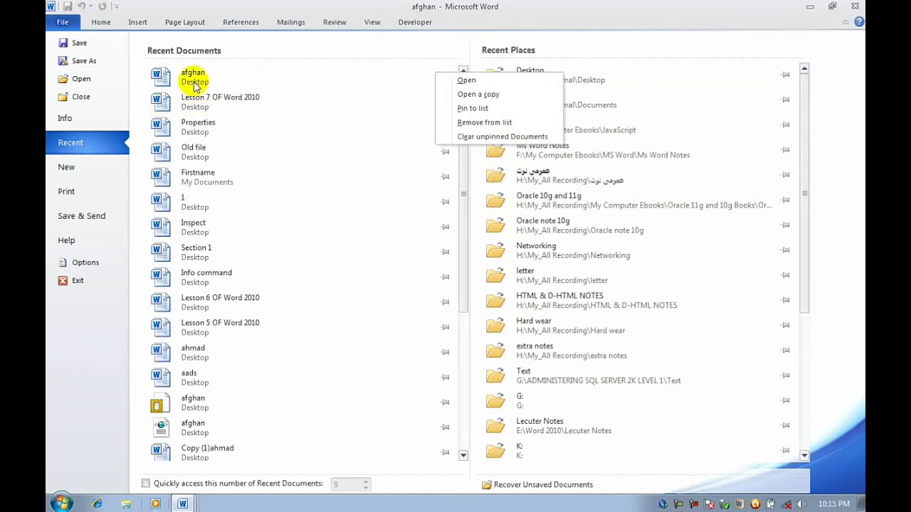
{"action": "left_click", "coordinate": [406, 78]}
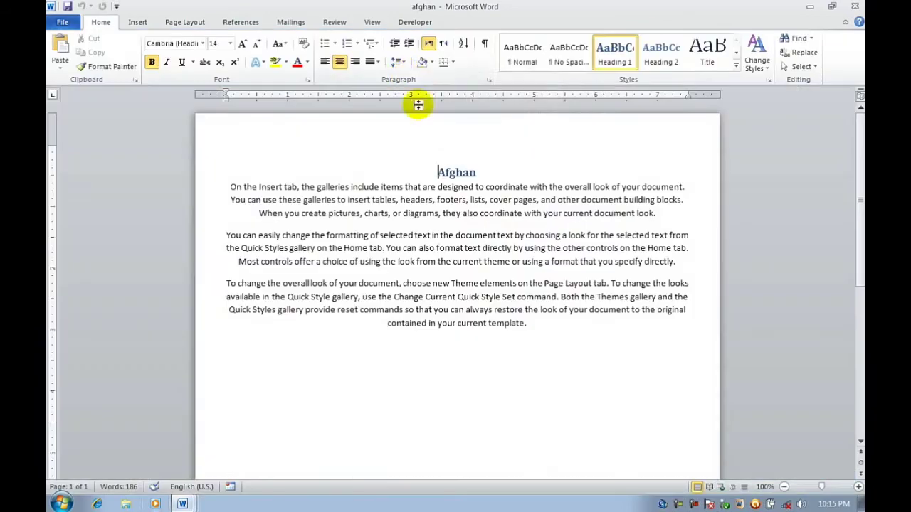
{"action": "left_click", "coordinate": [62, 23]}
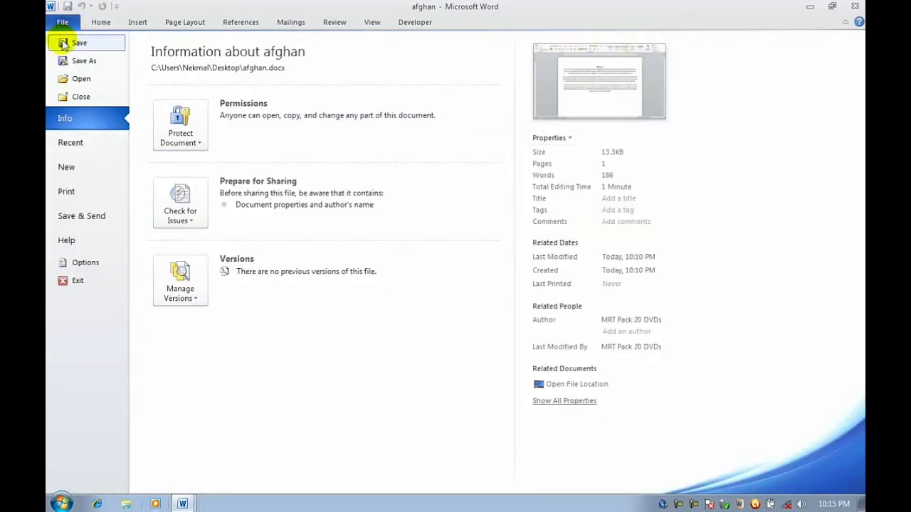
{"action": "left_click", "coordinate": [99, 141]}
{"action": "right_click", "coordinate": [387, 81]}
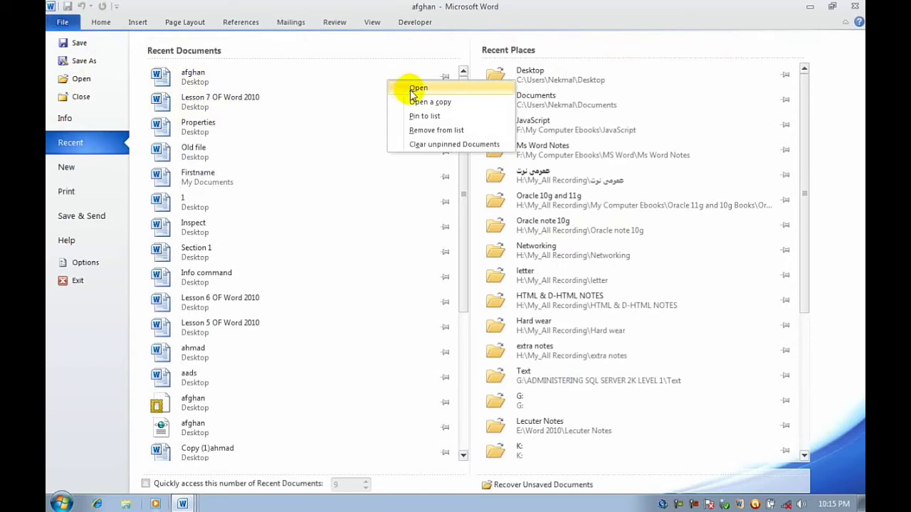
{"action": "left_click", "coordinate": [411, 89]}
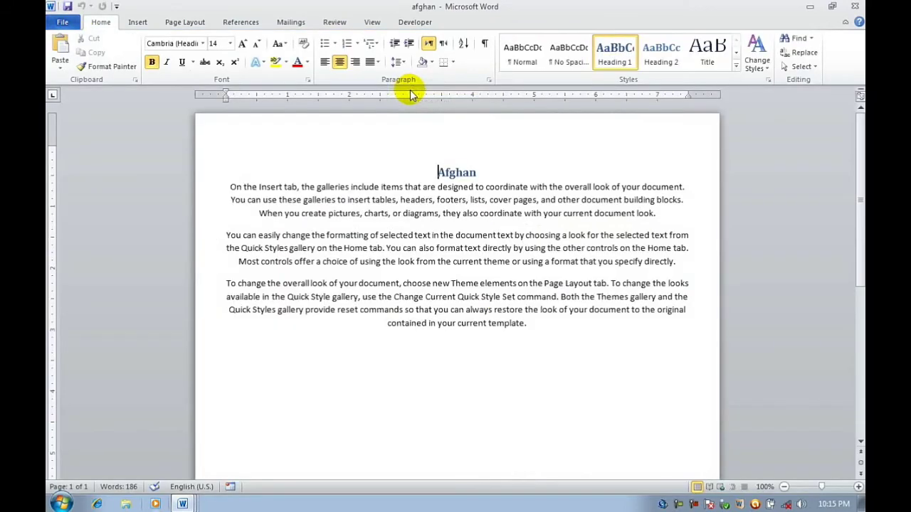
Open a copy of afghan from its Recent Documents right-click menu.
{"action": "left_click", "coordinate": [63, 22]}
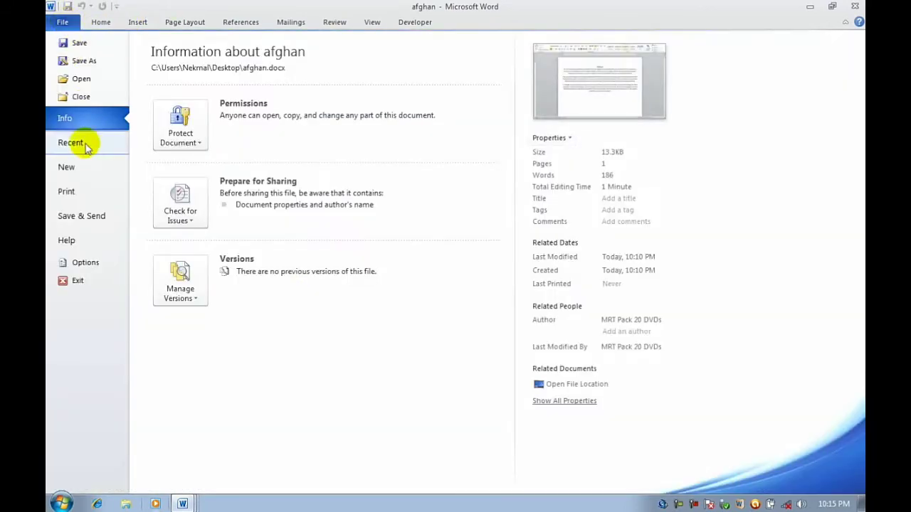
{"action": "left_click", "coordinate": [86, 144]}
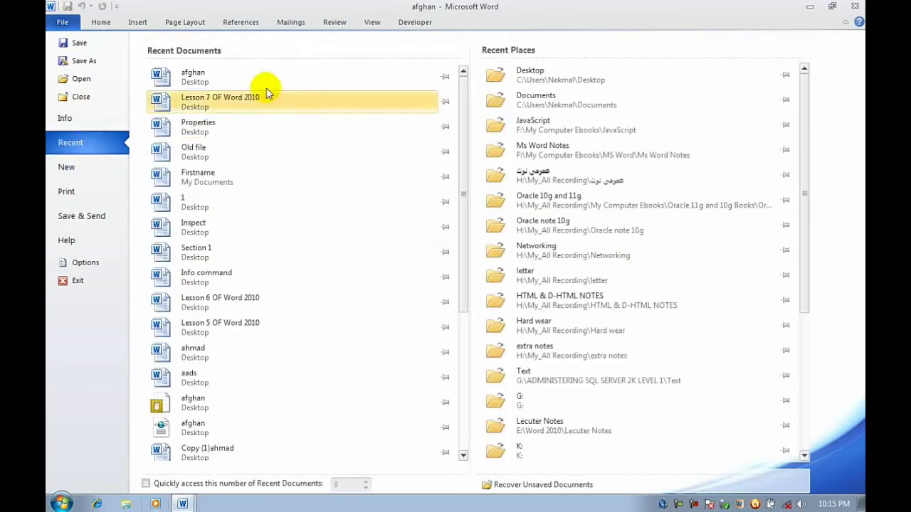
{"action": "right_click", "coordinate": [366, 87]}
{"action": "left_click", "coordinate": [394, 103]}
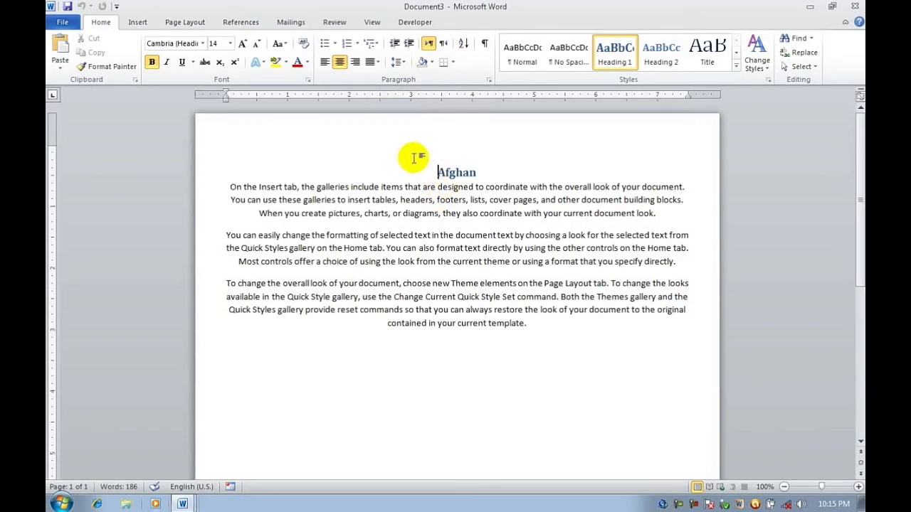
Select all the text and save the copy to the Desktop as Afghan1.
{"action": "left_click_drag", "start_coordinate": [413, 156], "coordinate": [535, 326]}
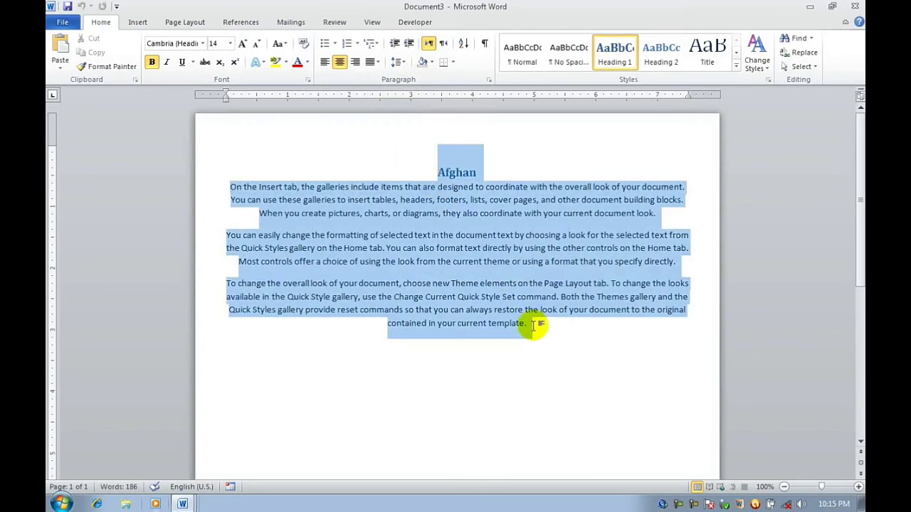
{"action": "left_click", "coordinate": [68, 7]}
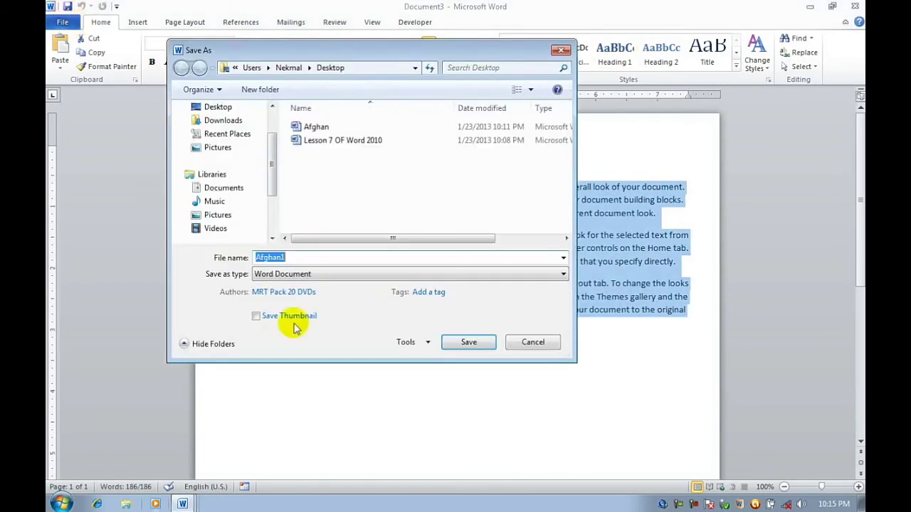
{"action": "left_click", "coordinate": [219, 110]}
{"action": "left_click", "coordinate": [468, 341]}
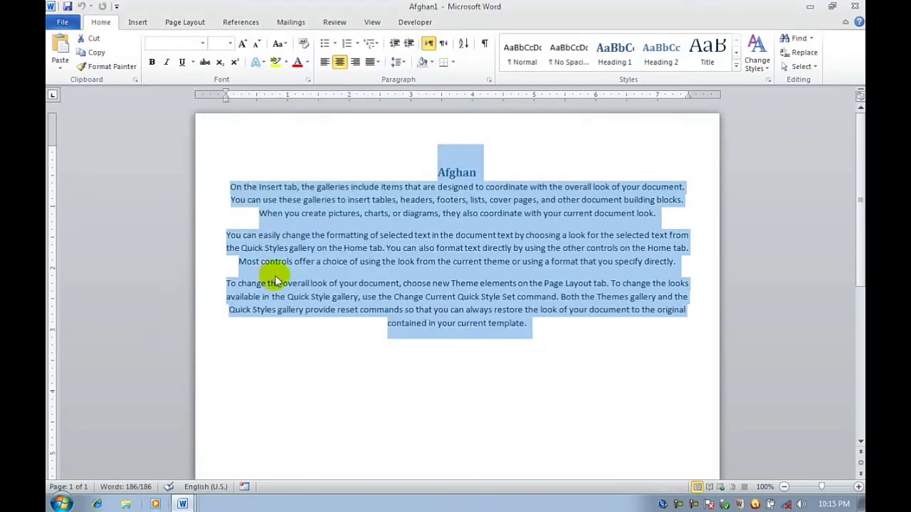
Dismiss the link error and show the Recent Documents list headed by Afghan1.
{"action": "left_click", "coordinate": [62, 23]}
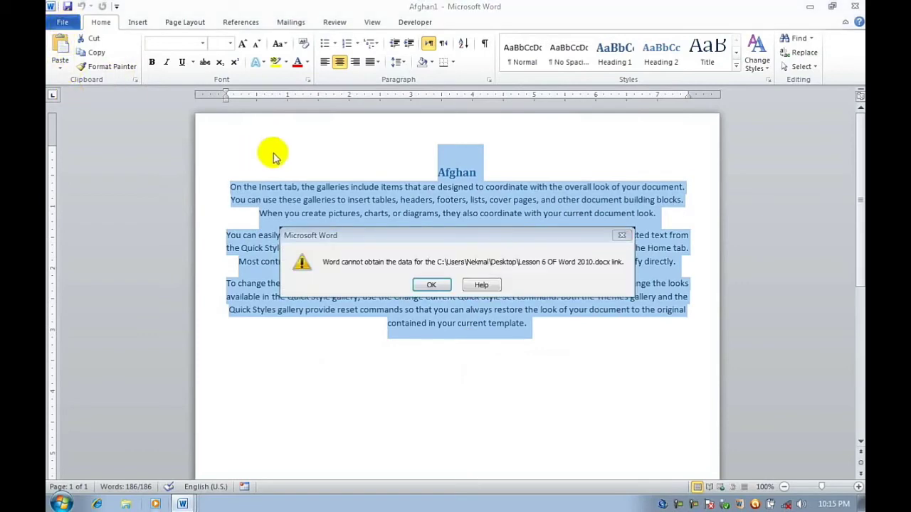
{"action": "left_click", "coordinate": [430, 286]}
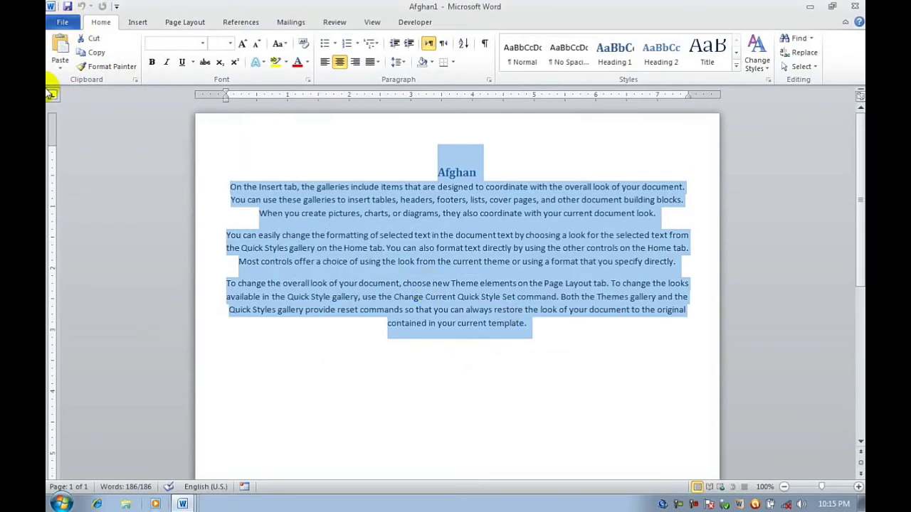
{"action": "left_click", "coordinate": [63, 22]}
{"action": "left_click", "coordinate": [99, 147]}
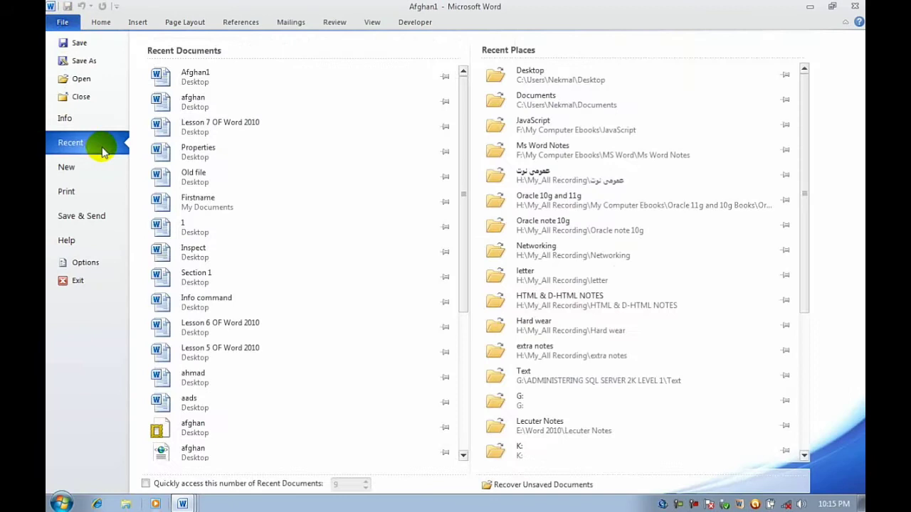
Toggle Afghan1's pin on the Recent Documents list several times.
{"action": "right_click", "coordinate": [277, 85]}
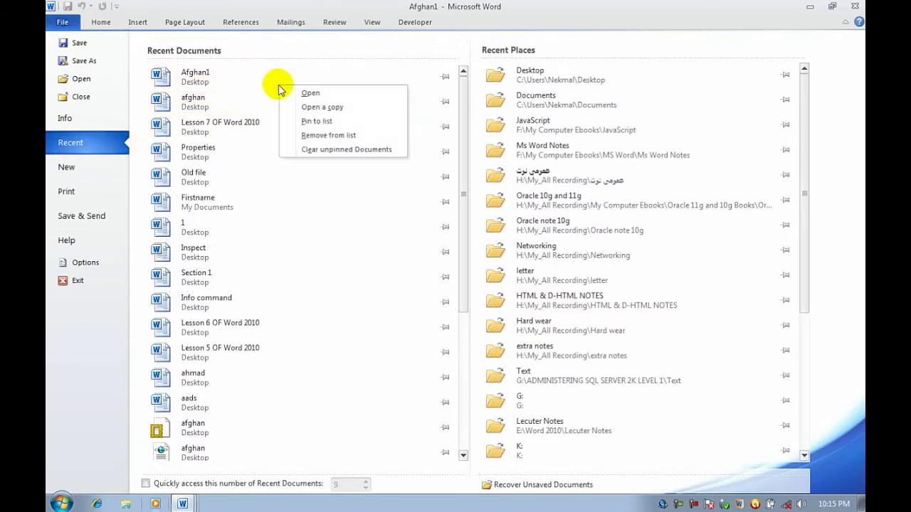
{"action": "left_click", "coordinate": [316, 121]}
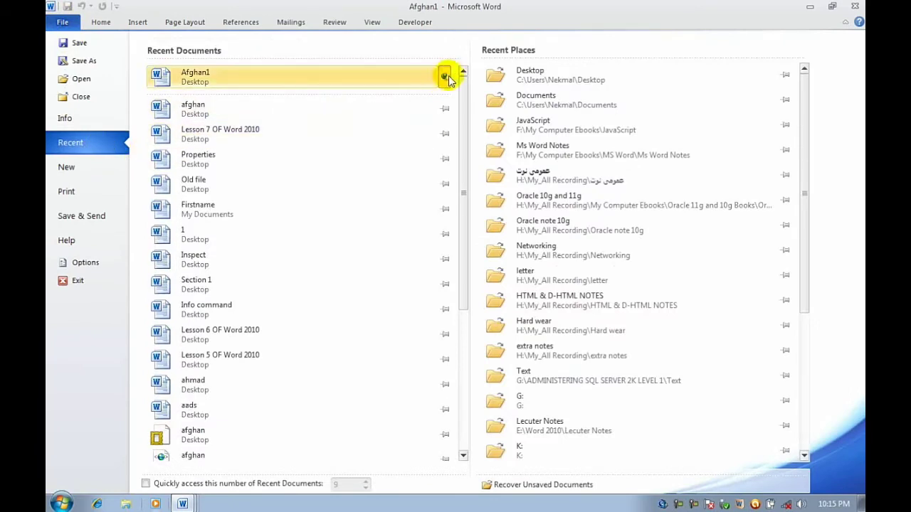
{"action": "right_click", "coordinate": [379, 84]}
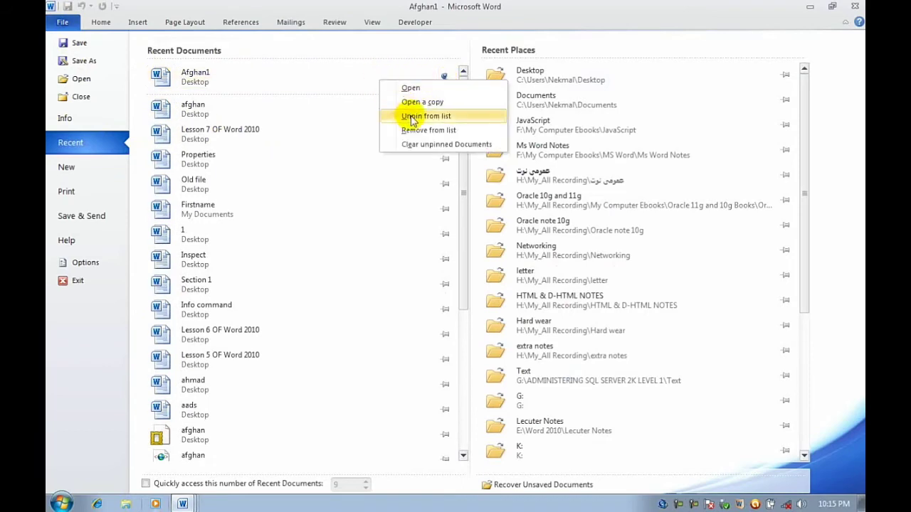
{"action": "left_click", "coordinate": [426, 117]}
{"action": "left_click", "coordinate": [444, 77]}
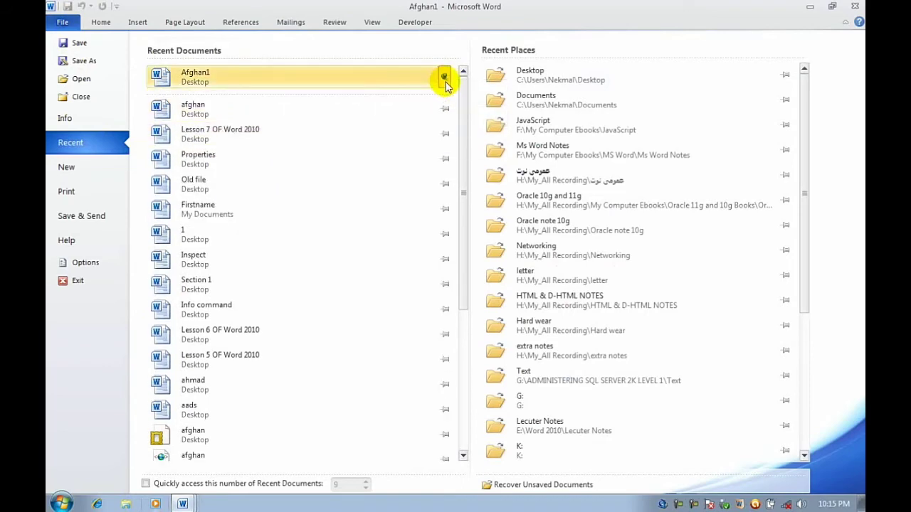
{"action": "left_click", "coordinate": [444, 78]}
{"action": "left_click", "coordinate": [444, 79]}
{"action": "left_click", "coordinate": [444, 78]}
{"action": "left_click", "coordinate": [444, 79]}
{"action": "left_click", "coordinate": [444, 79]}
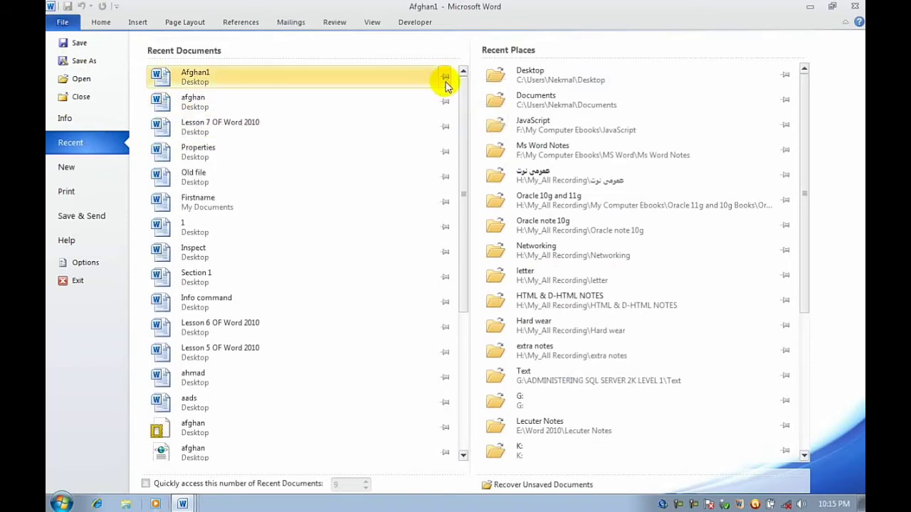
Unpin Afghan1, remove it from Recent Documents, and bring up the afghan entry's options.
{"action": "right_click", "coordinate": [410, 81]}
{"action": "left_click", "coordinate": [427, 113]}
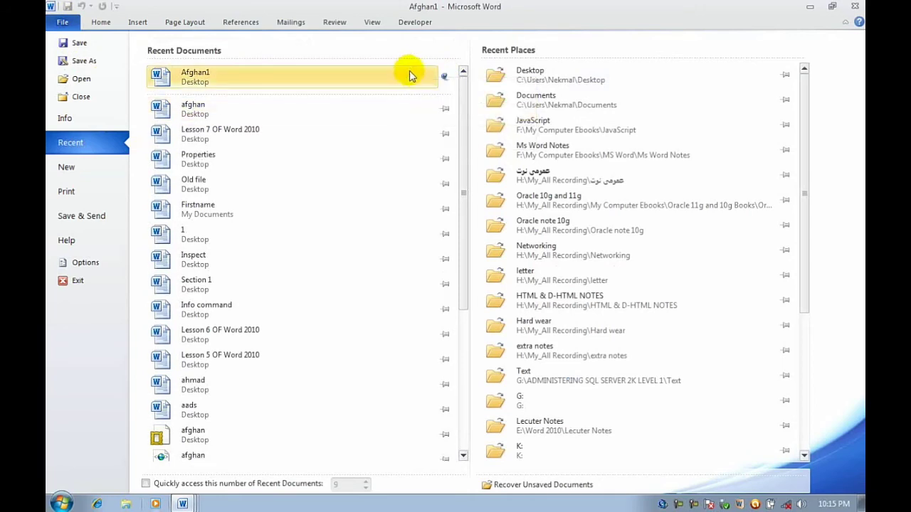
{"action": "right_click", "coordinate": [412, 77]}
{"action": "left_click", "coordinate": [435, 110]}
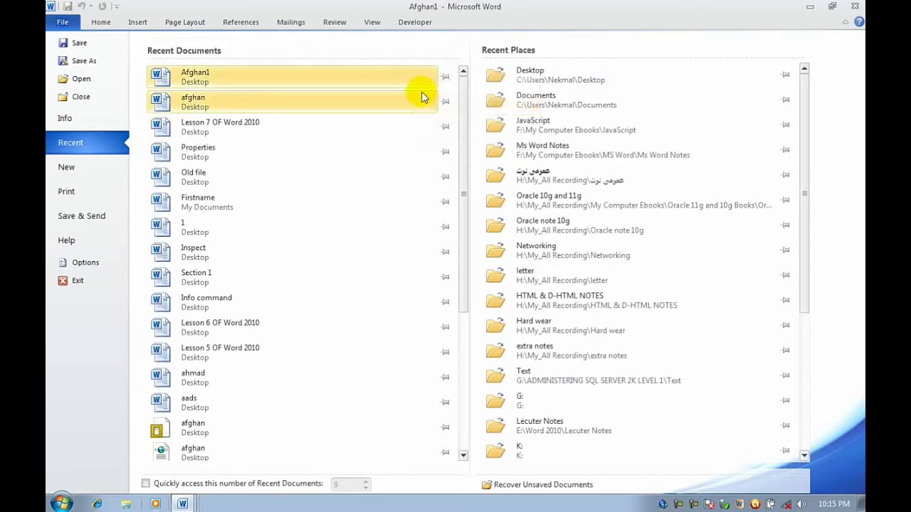
{"action": "right_click", "coordinate": [410, 80]}
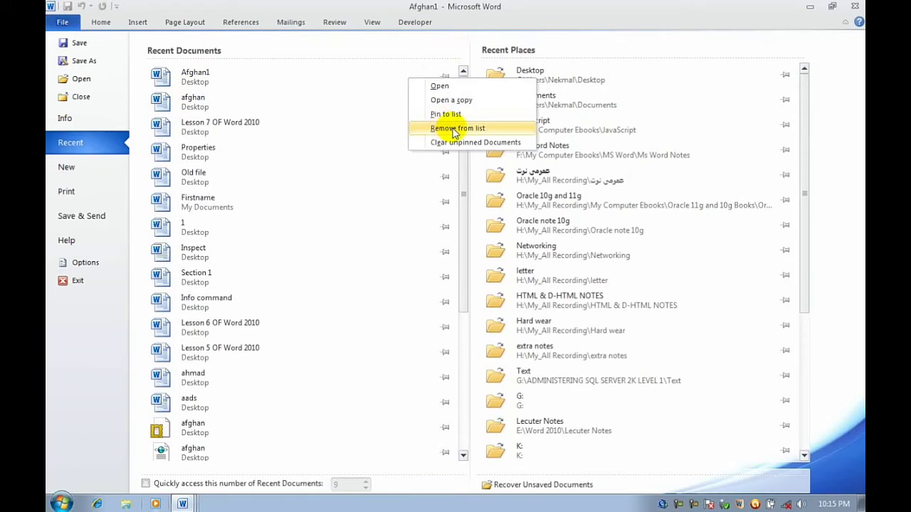
{"action": "left_click", "coordinate": [454, 129]}
{"action": "right_click", "coordinate": [427, 83]}
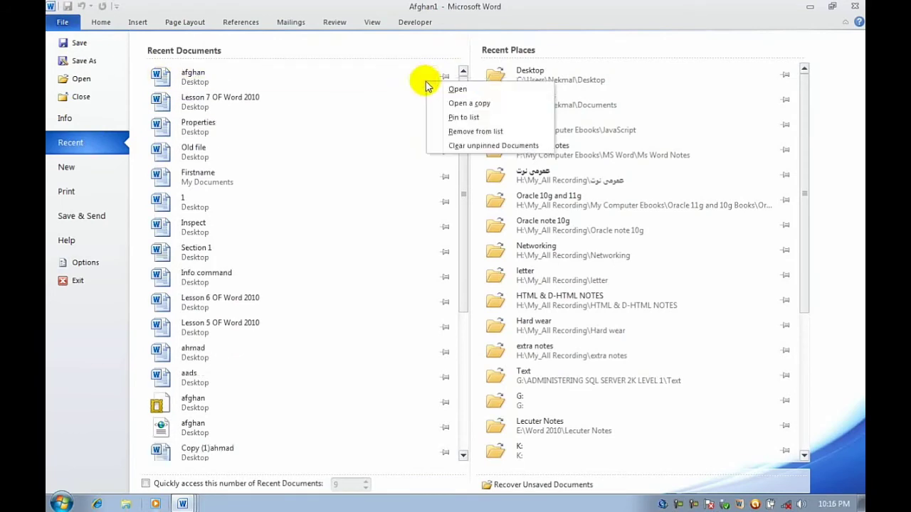
Dismiss the missing Properties.docx warning and remove Properties from Recent Documents.
{"action": "left_click", "coordinate": [202, 129]}
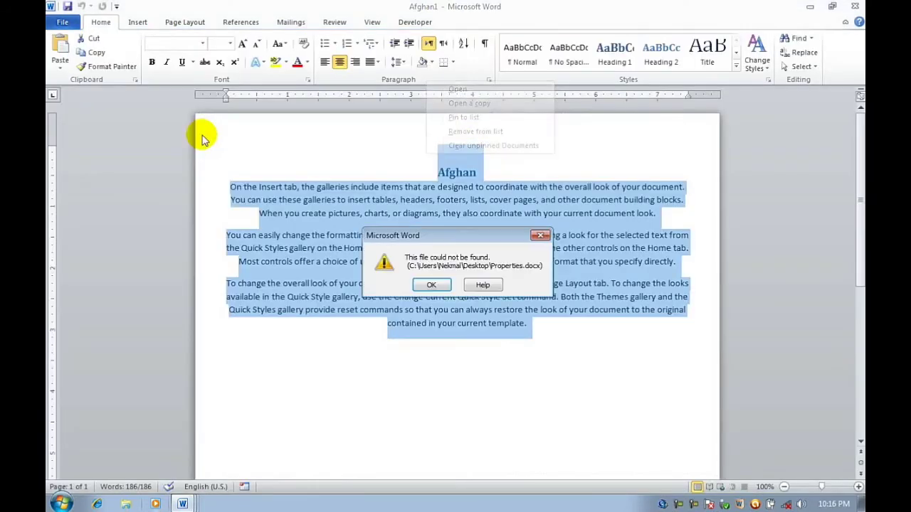
{"action": "left_click", "coordinate": [431, 285]}
{"action": "left_click", "coordinate": [443, 283]}
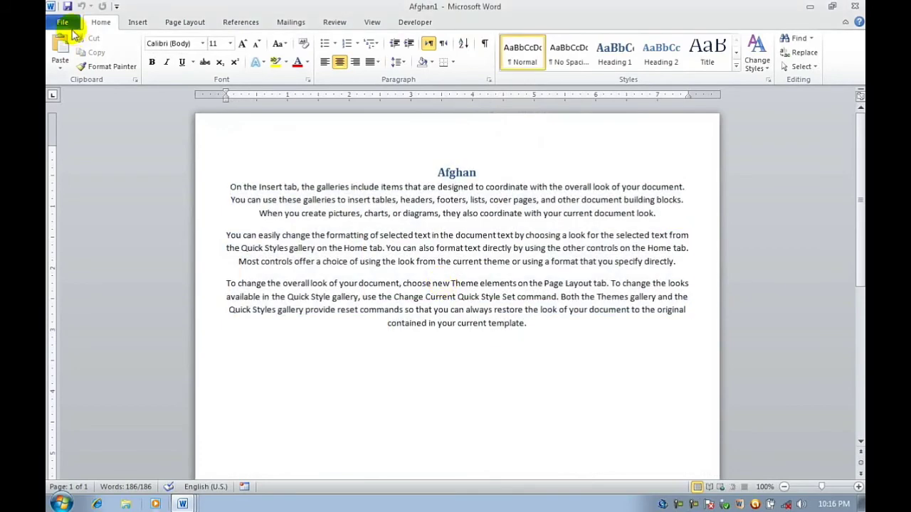
{"action": "left_click", "coordinate": [68, 24]}
{"action": "left_click", "coordinate": [91, 143]}
{"action": "right_click", "coordinate": [184, 127]}
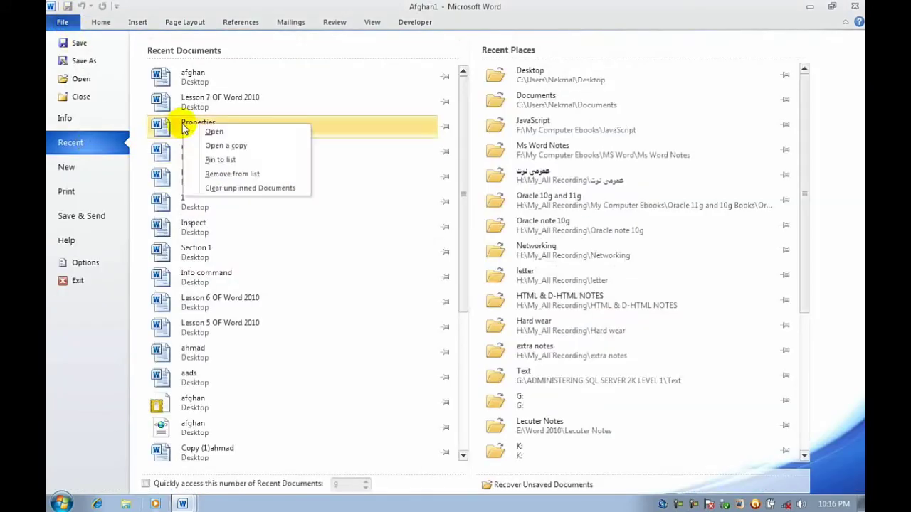
{"action": "left_click", "coordinate": [225, 175]}
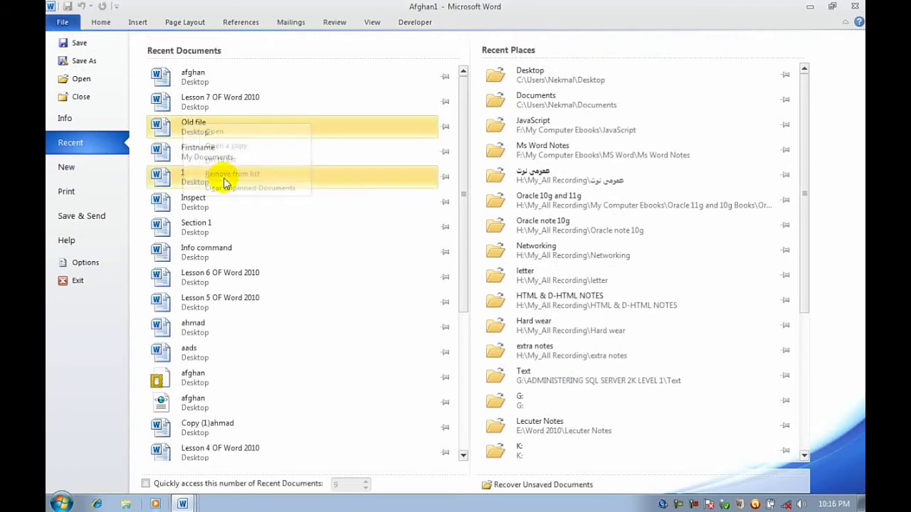
Pin afghan, Lesson 7 OF Word 2010, Old file and Firstname at the top of Recent Documents.
{"action": "right_click", "coordinate": [269, 127]}
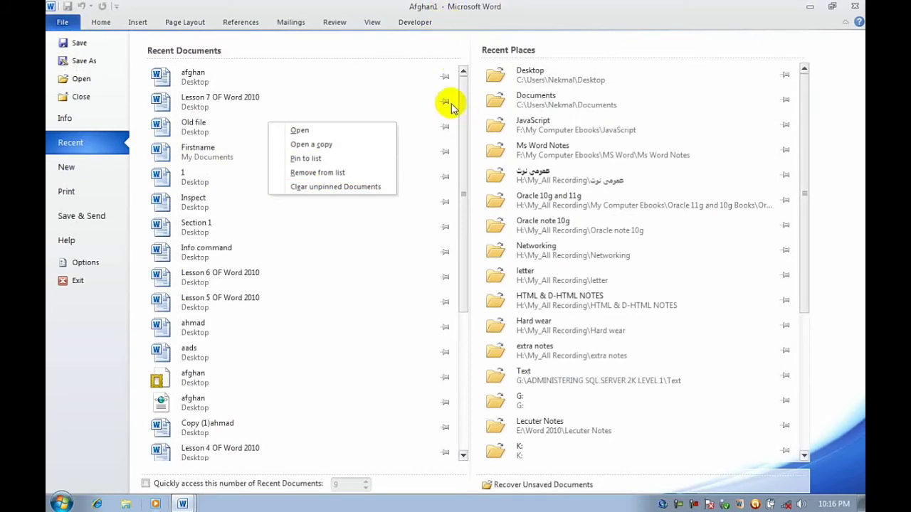
{"action": "left_click", "coordinate": [444, 76]}
{"action": "left_click", "coordinate": [444, 101]}
{"action": "left_click", "coordinate": [444, 126]}
{"action": "left_click", "coordinate": [444, 155]}
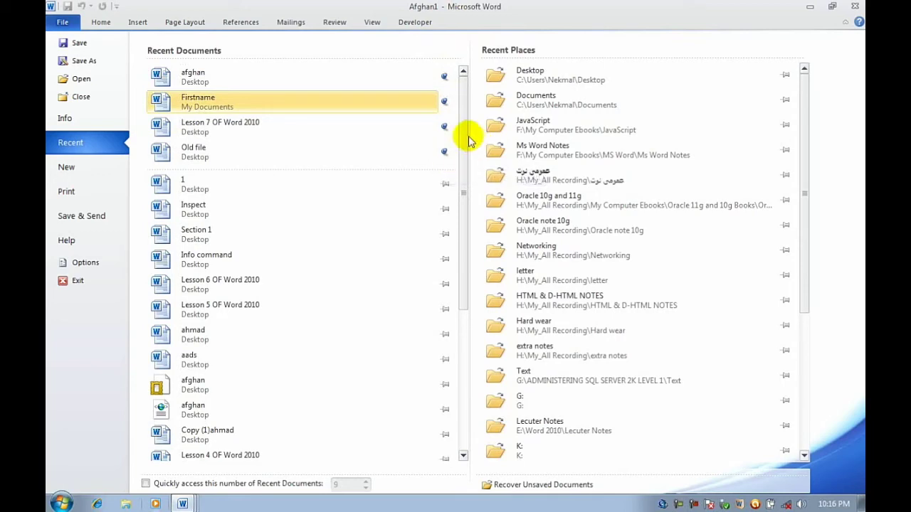
{"action": "left_click_drag", "start_coordinate": [463, 138], "coordinate": [476, 133]}
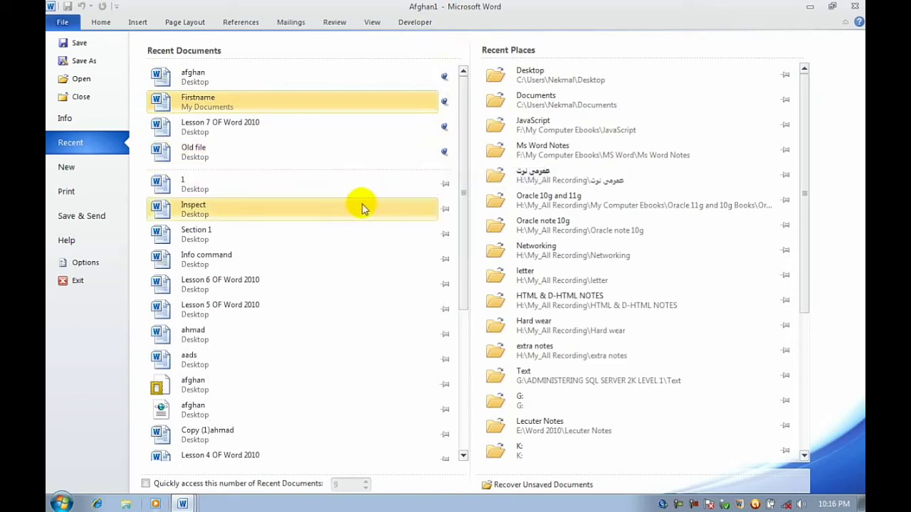
Clear all unpinned documents from the Recent Documents list.
{"action": "right_click", "coordinate": [396, 183]}
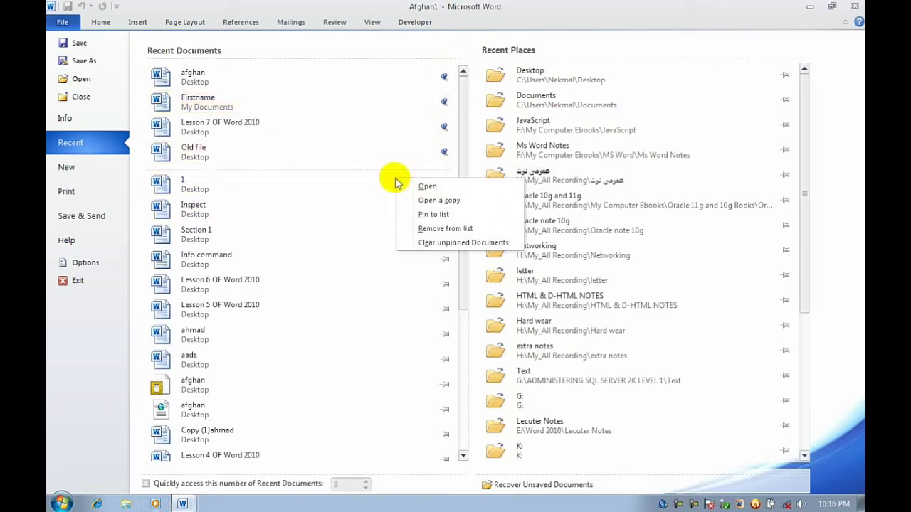
{"action": "left_click", "coordinate": [428, 243]}
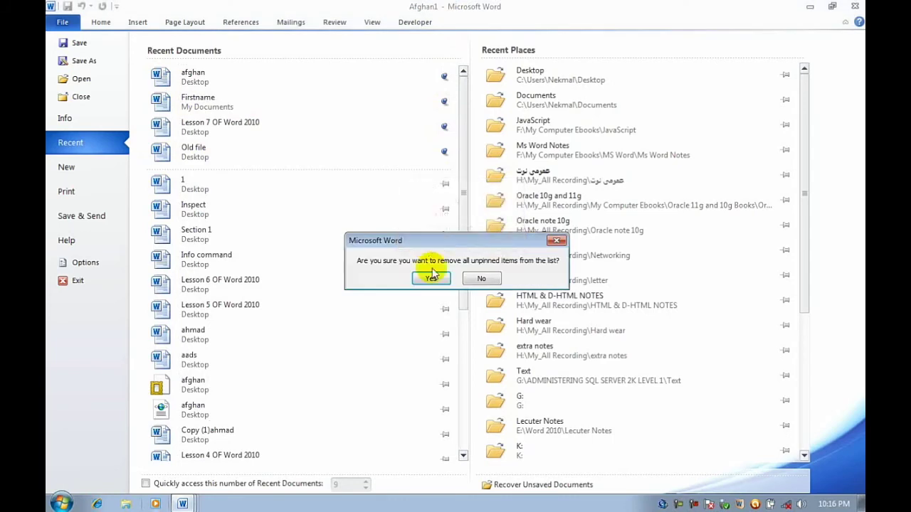
{"action": "left_click", "coordinate": [432, 279]}
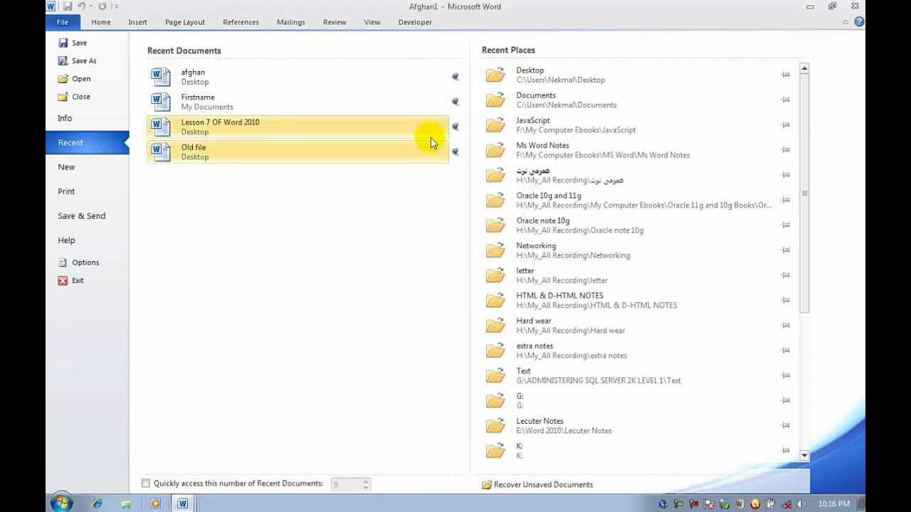
Unpin Firstname and clear it from the list, keeping Lesson 7 pinned.
{"action": "left_click", "coordinate": [455, 126]}
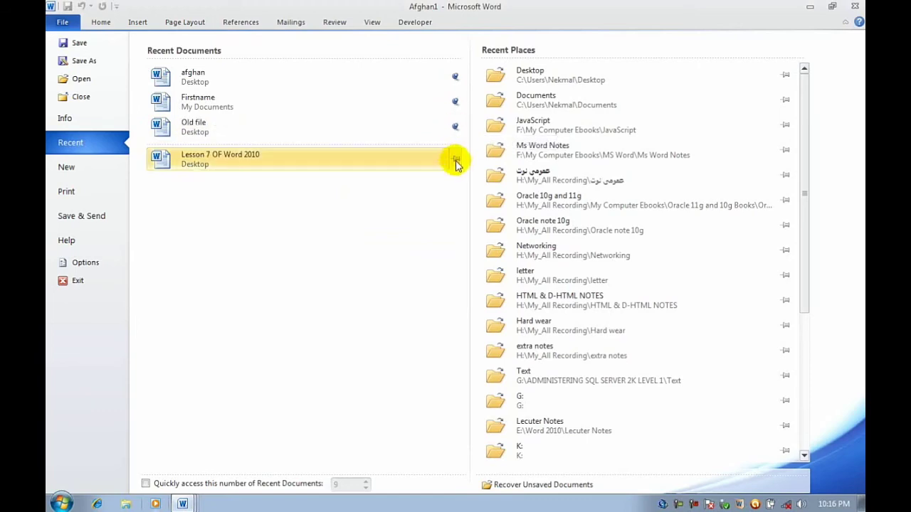
{"action": "left_click", "coordinate": [456, 154]}
{"action": "left_click", "coordinate": [455, 102]}
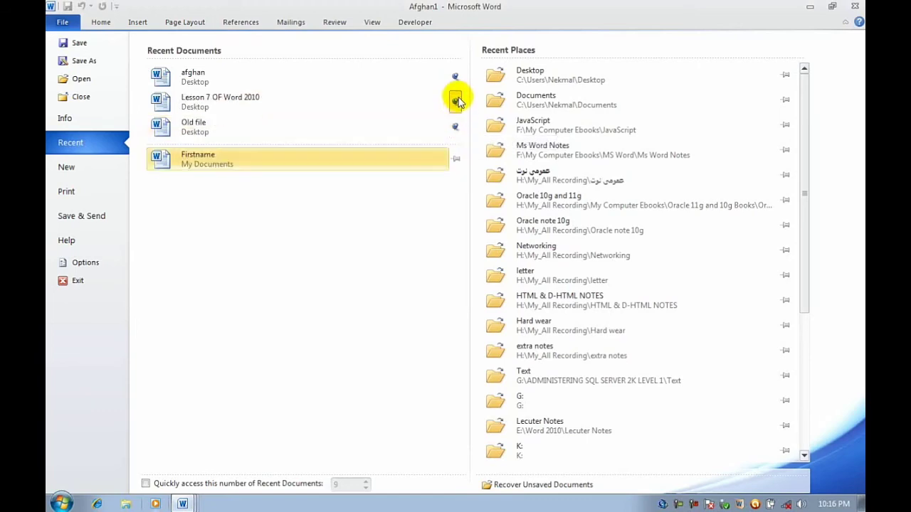
{"action": "right_click", "coordinate": [408, 163]}
{"action": "left_click", "coordinate": [443, 227]}
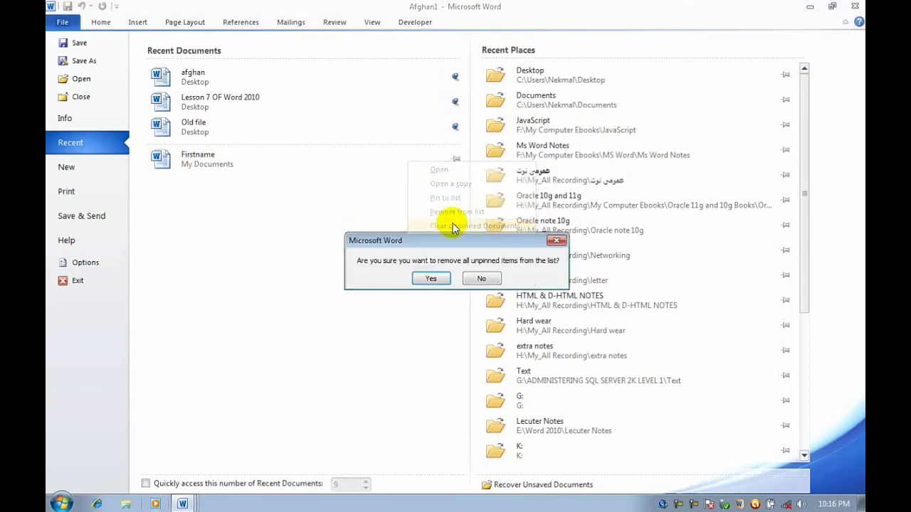
{"action": "left_click", "coordinate": [441, 280]}
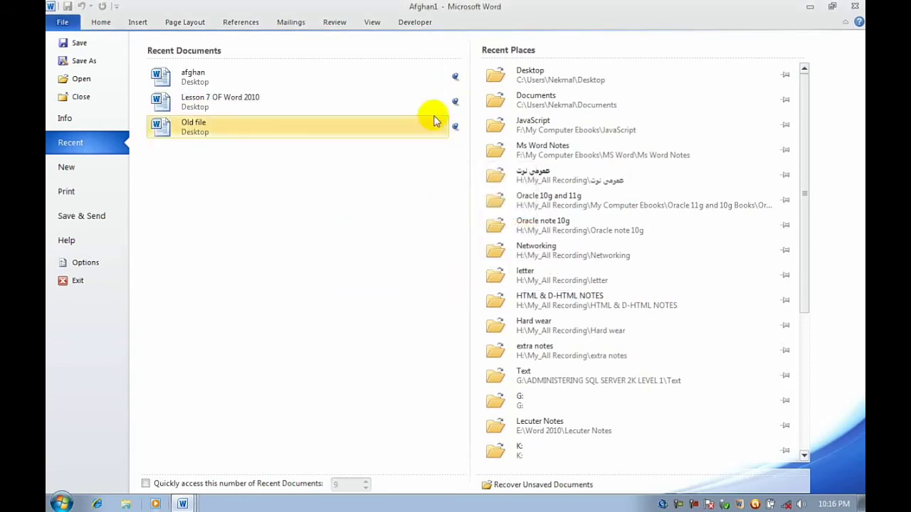
Unpin Old file, Lesson 7 OF Word 2010 and afghan, then clear them all.
{"action": "left_click", "coordinate": [455, 126]}
{"action": "left_click", "coordinate": [458, 99]}
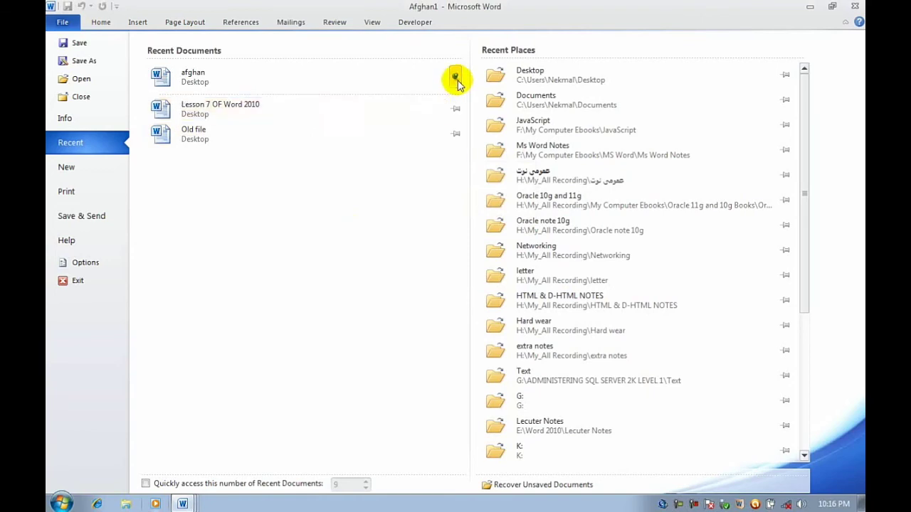
{"action": "left_click", "coordinate": [455, 76]}
{"action": "right_click", "coordinate": [427, 124]}
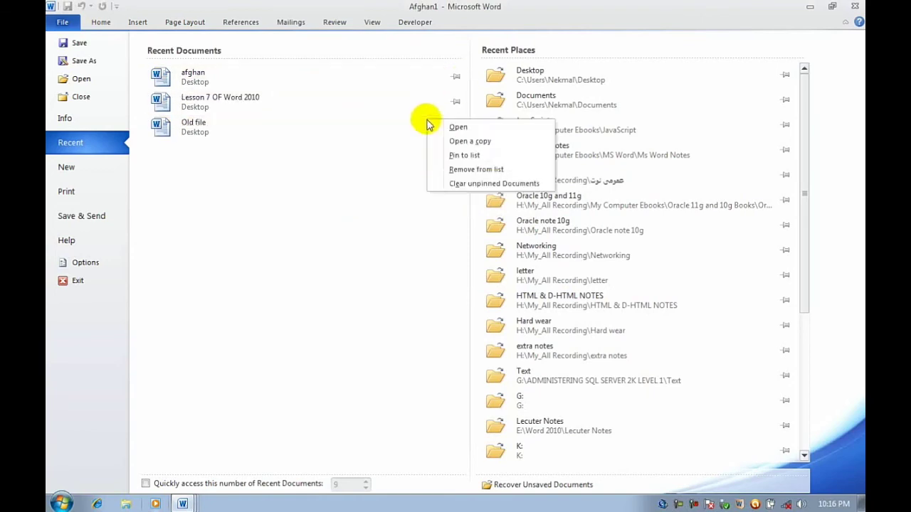
{"action": "left_click", "coordinate": [451, 183]}
{"action": "left_click", "coordinate": [421, 280]}
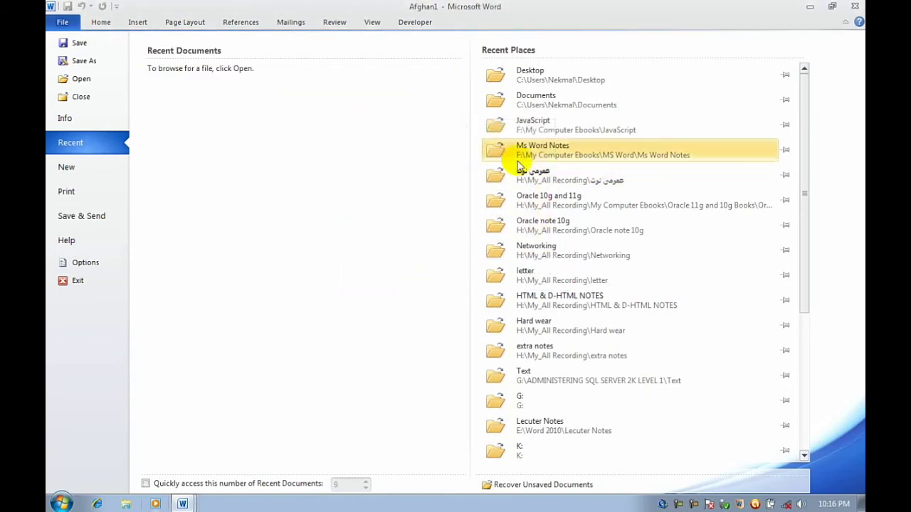
Clear the unpinned Recent Places, then remove the pinned Desktop place too.
{"action": "right_click", "coordinate": [546, 77]}
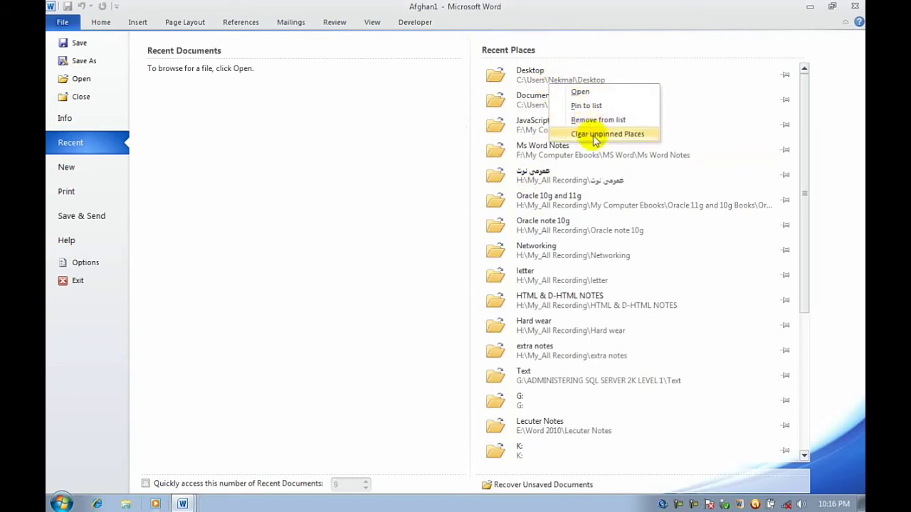
{"action": "left_click", "coordinate": [584, 105]}
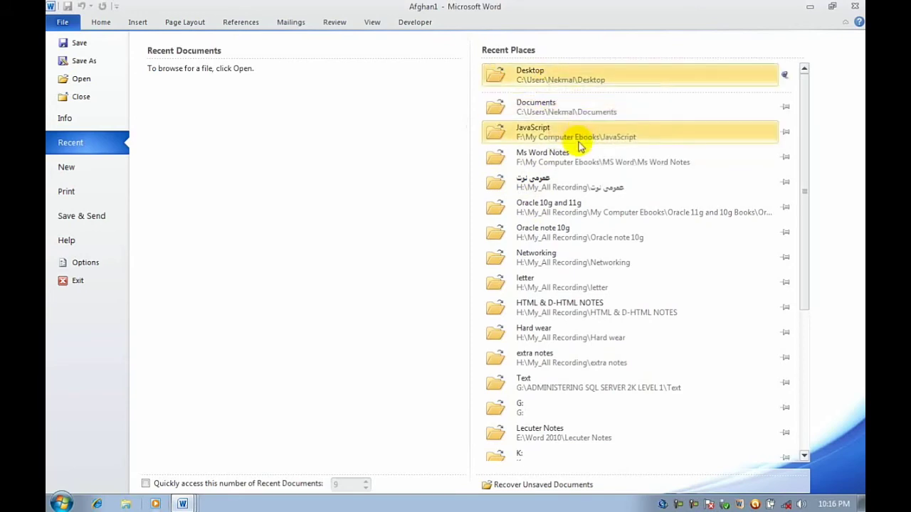
{"action": "right_click", "coordinate": [578, 144]}
{"action": "left_click", "coordinate": [605, 192]}
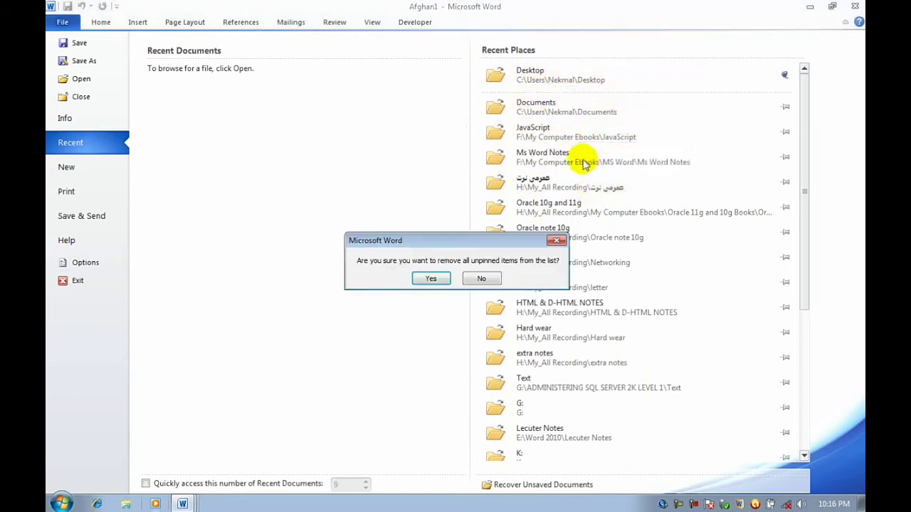
{"action": "left_click", "coordinate": [432, 280]}
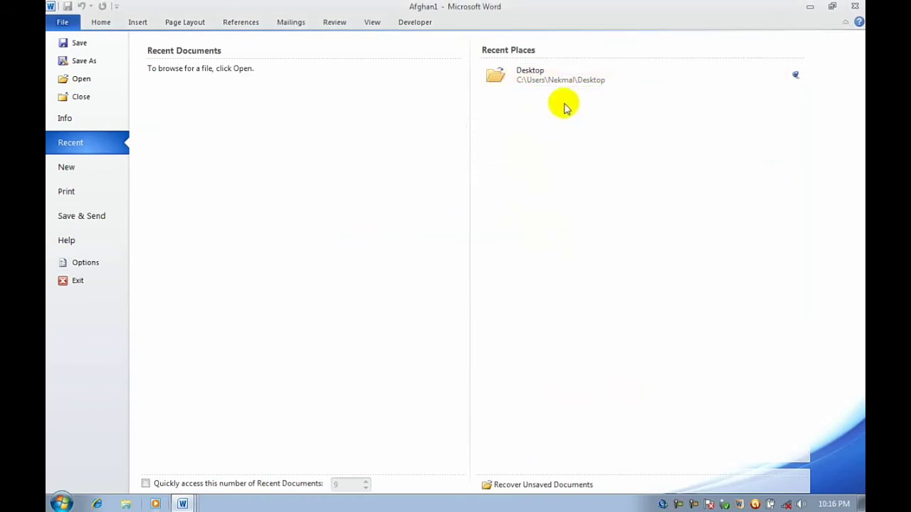
{"action": "right_click", "coordinate": [556, 77]}
{"action": "left_click", "coordinate": [587, 122]}
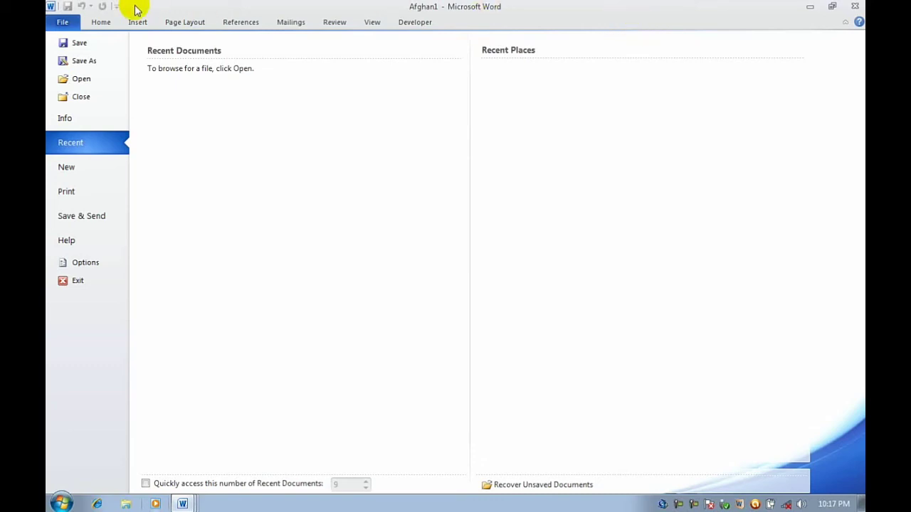
Close Afghan1 without saving its changes, then close the afghan document window.
{"action": "left_click", "coordinate": [102, 22]}
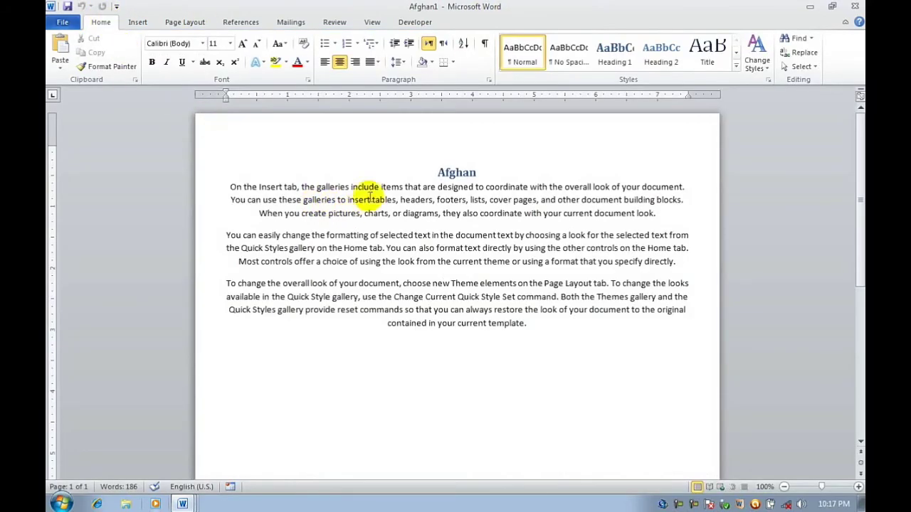
{"action": "left_click_drag", "start_coordinate": [401, 154], "coordinate": [641, 448]}
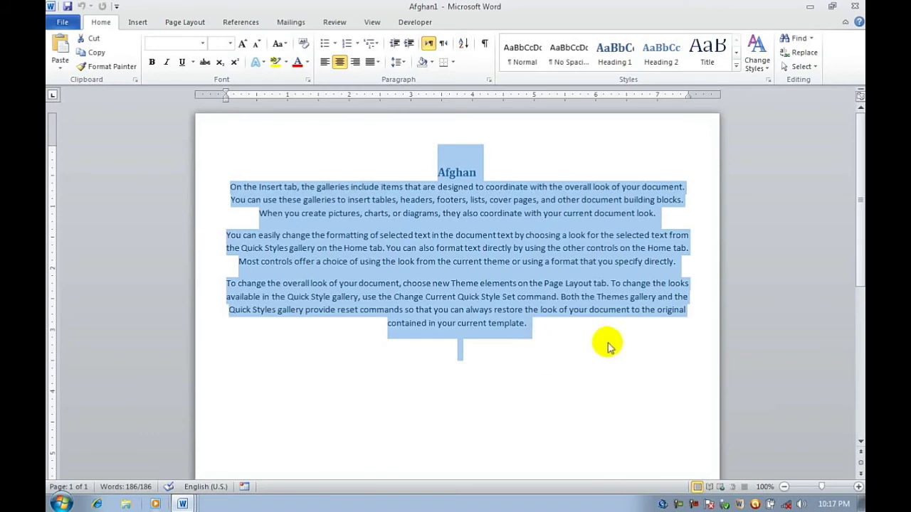
{"action": "left_click_drag", "start_coordinate": [529, 283], "coordinate": [437, 200]}
{"action": "key", "text": "ctrl+w"}
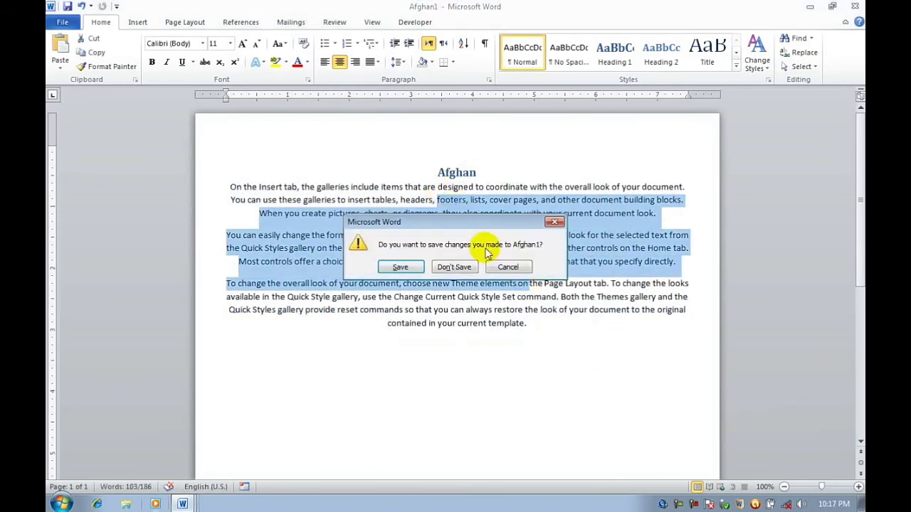
{"action": "left_click", "coordinate": [452, 265]}
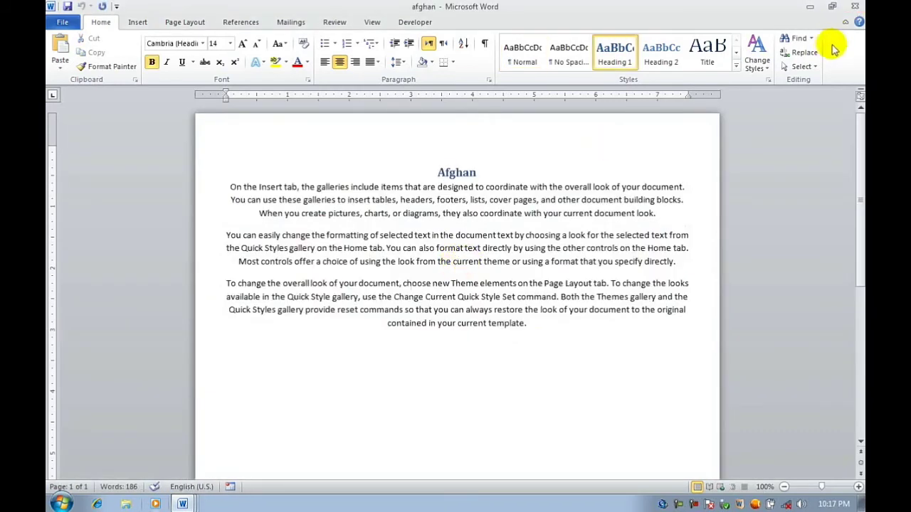
{"action": "left_click", "coordinate": [856, 7]}
Close Lesson 7 OF Word 2010 and maximize the Document2 window.
{"action": "left_click", "coordinate": [856, 7]}
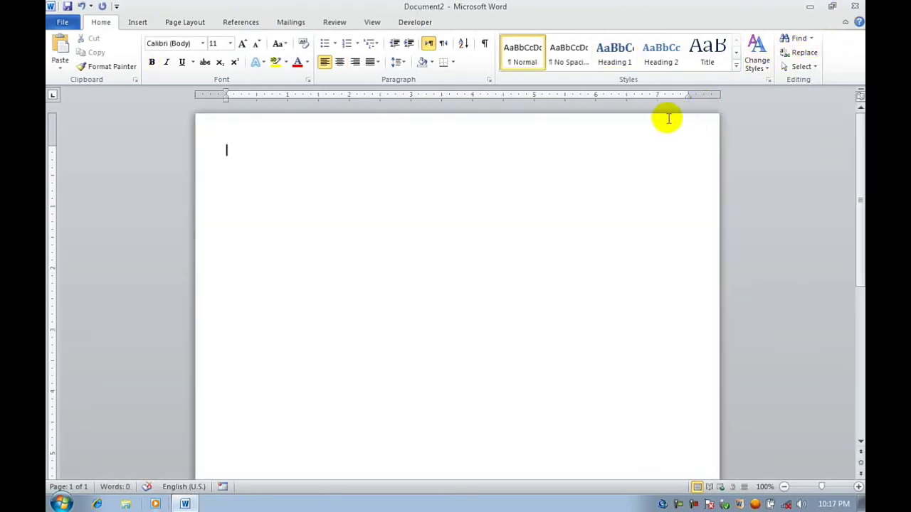
{"action": "left_click", "coordinate": [829, 6]}
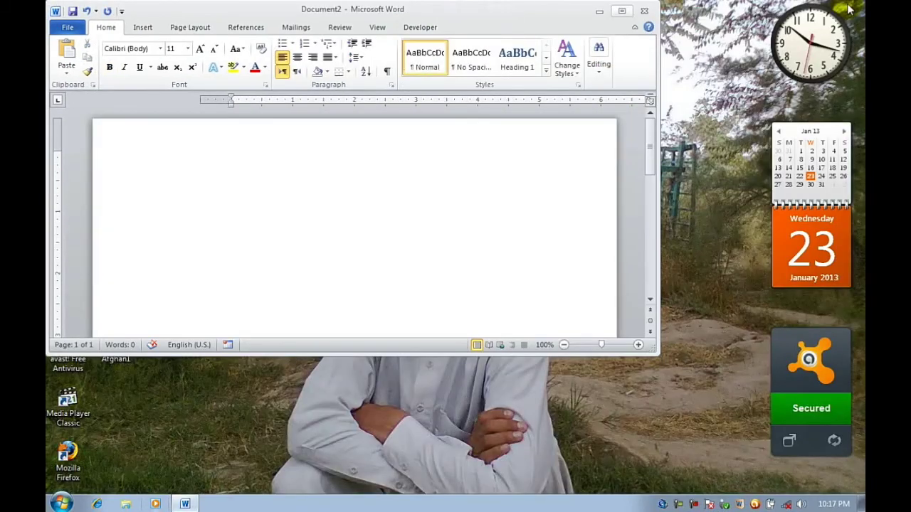
{"action": "left_click", "coordinate": [622, 10]}
Type centered headings A and B, each followed by =rand() sample paragraphs.
{"action": "key", "text": "ctrl+e"}
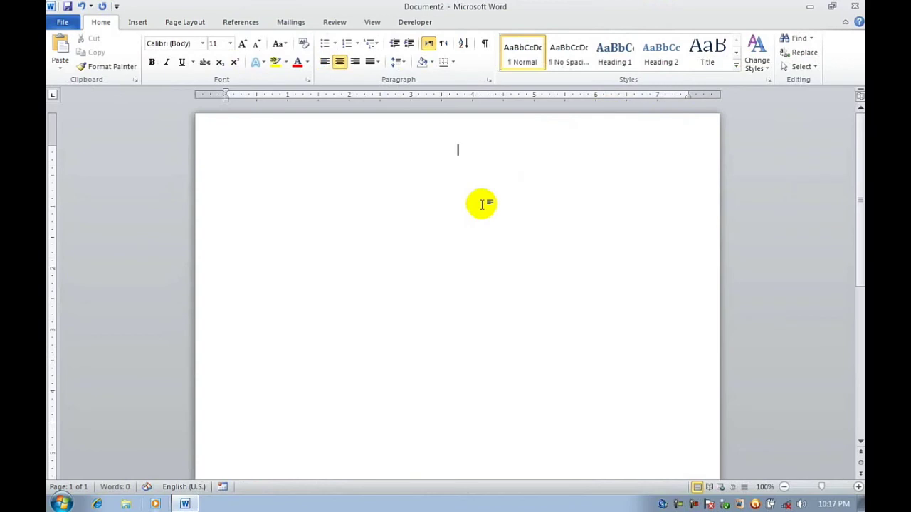
{"action": "type", "text": "a"}
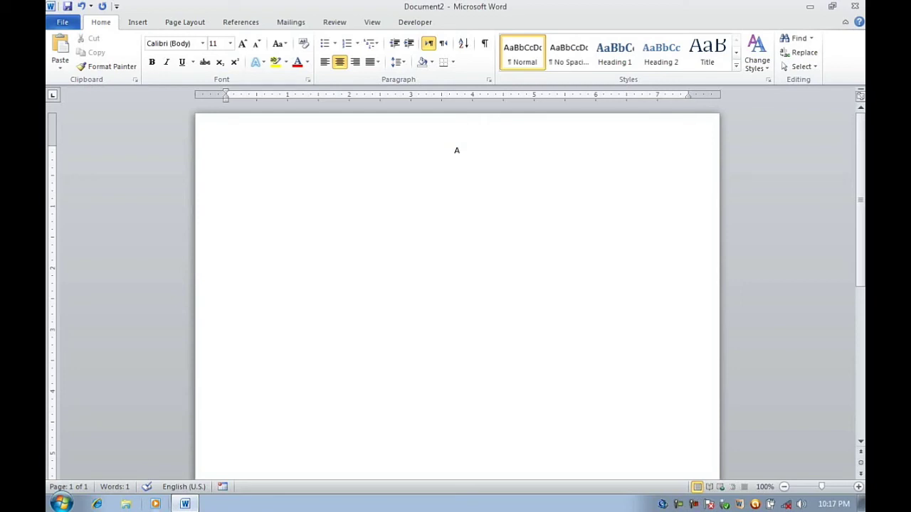
{"action": "type", "text": "=rand()"}
{"action": "key", "text": "Return"}
{"action": "key", "text": "BackSpace"}
{"action": "key", "text": "Return"}
{"action": "type", "text": "b"}
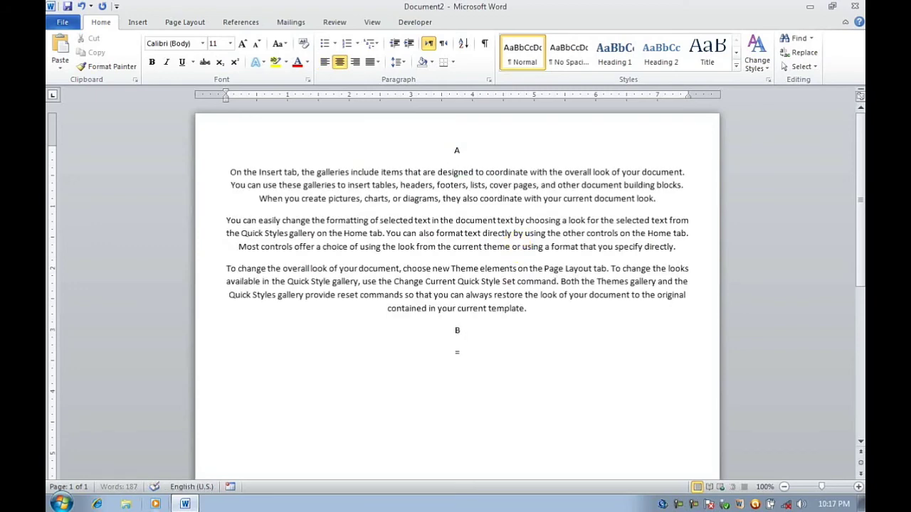
{"action": "type", "text": "ra"}
{"action": "type", "text": "()("}
{"action": "key", "text": "BackSpace"}
{"action": "key", "text": "Return"}
Save the document to the Desktop as A and close Word.
{"action": "key", "text": "ctrl+s"}
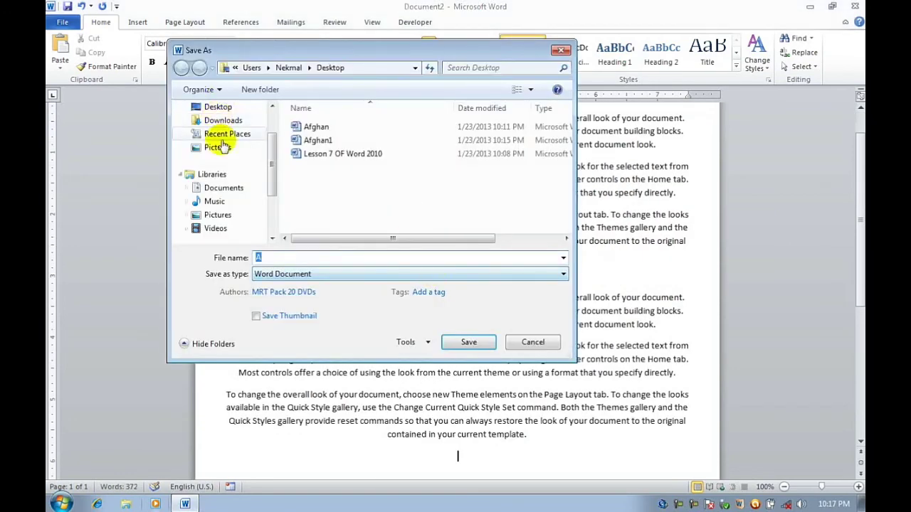
{"action": "left_click", "coordinate": [219, 109]}
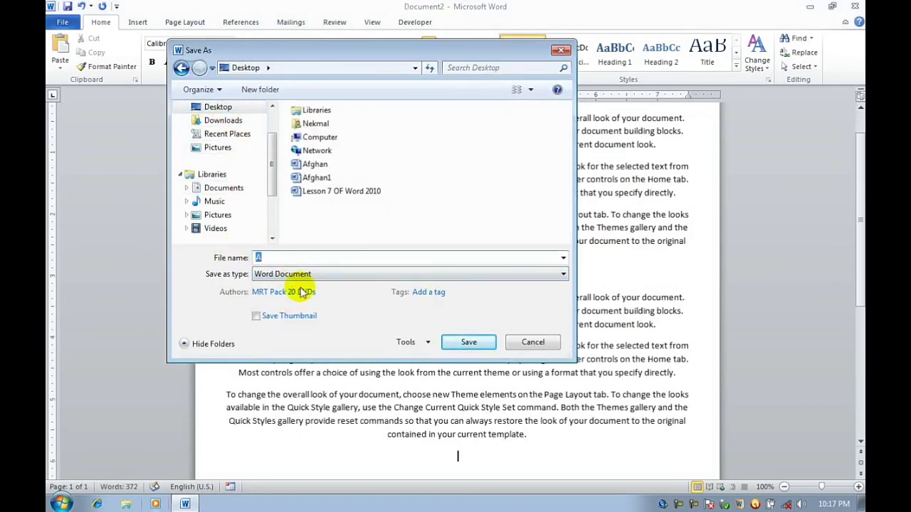
{"action": "left_click", "coordinate": [468, 342]}
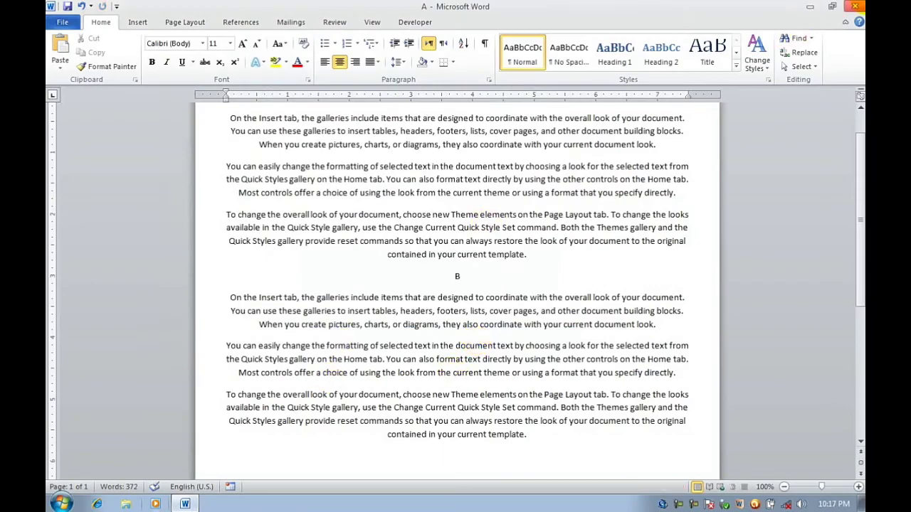
{"action": "left_click", "coordinate": [855, 5]}
Relaunch Word 2010 from the Start menu and view File > Recent listing A and Desktop.
{"action": "left_click", "coordinate": [62, 503]}
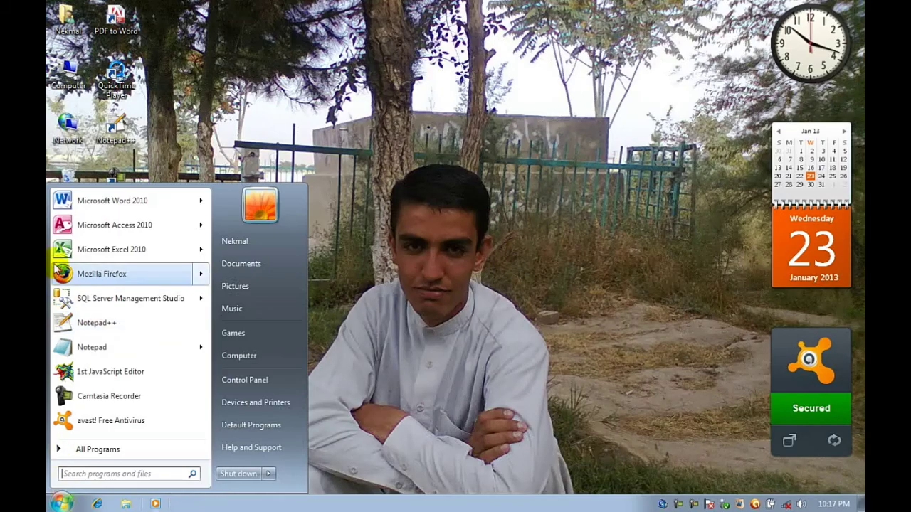
{"action": "left_click", "coordinate": [63, 200]}
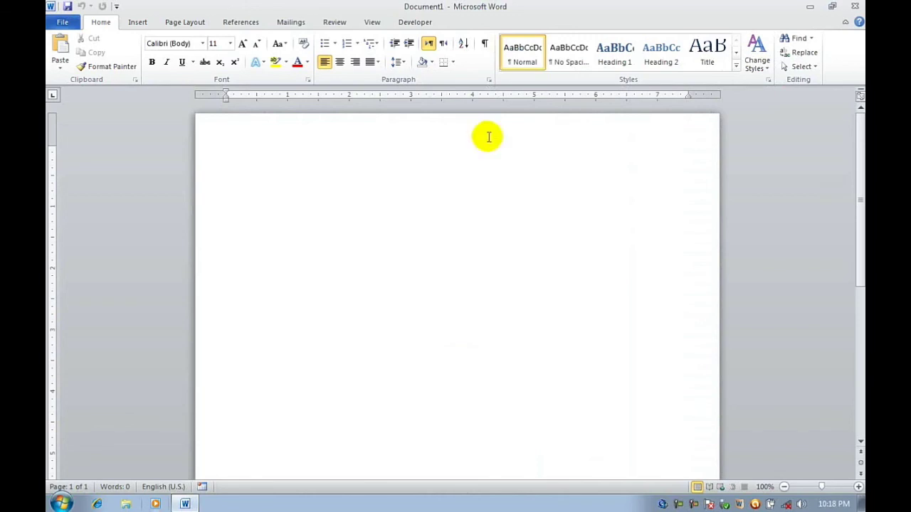
{"action": "left_click", "coordinate": [63, 22]}
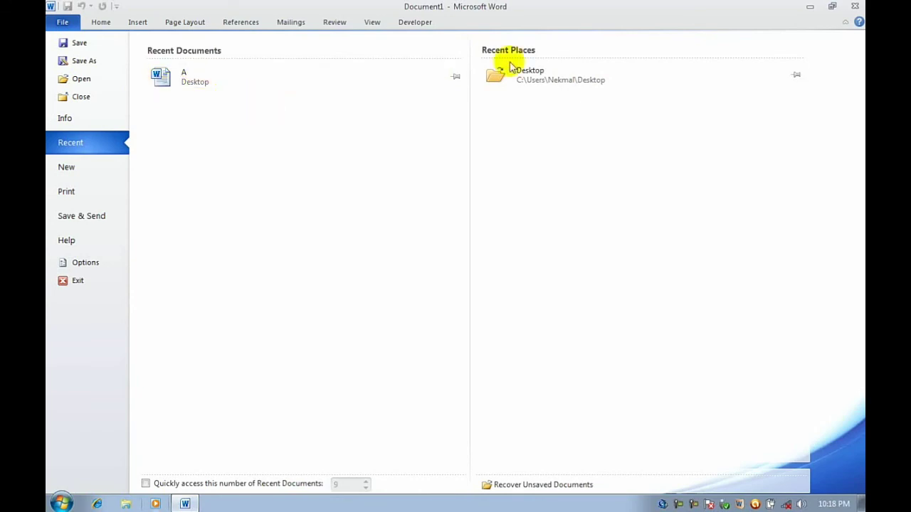
Close Word and refresh the desktop.
{"action": "left_click", "coordinate": [853, 8]}
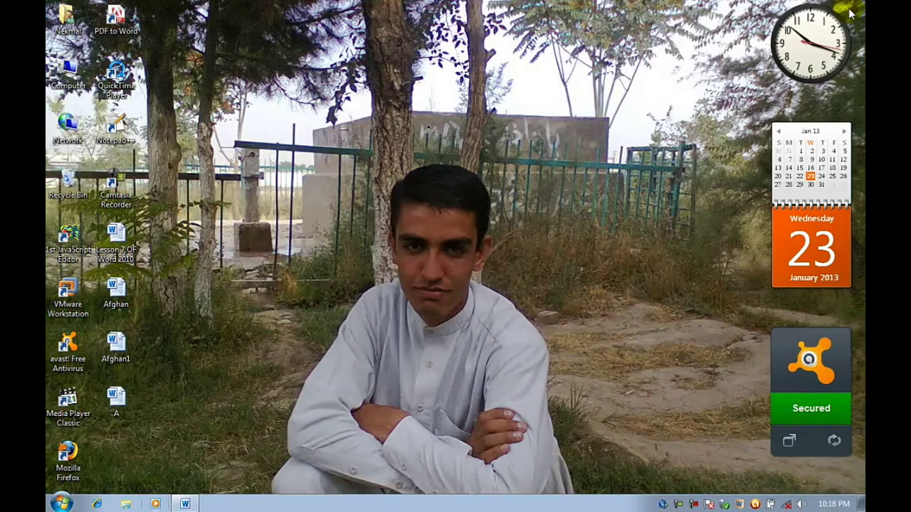
{"action": "right_click", "coordinate": [485, 175]}
{"action": "left_click", "coordinate": [519, 214]}
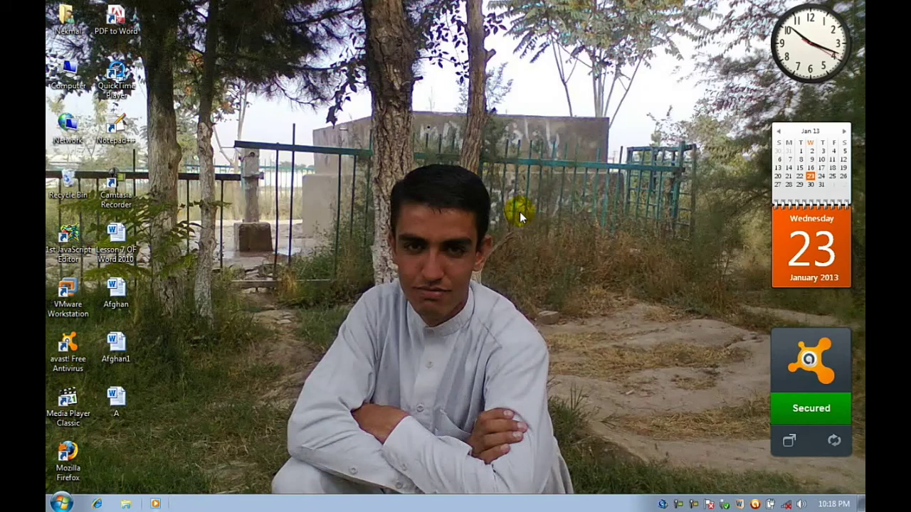
Open the Windows Recent folder via Run with 'recent' and scroll through its shortcuts.
{"action": "key", "text": "super+r"}
{"action": "type", "text": "r"}
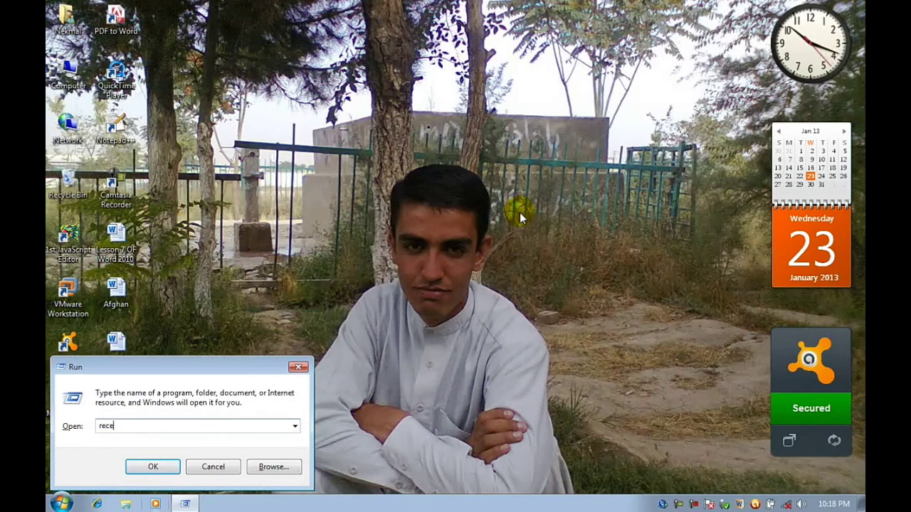
{"action": "type", "text": "nbt"}
{"action": "key", "text": "Return"}
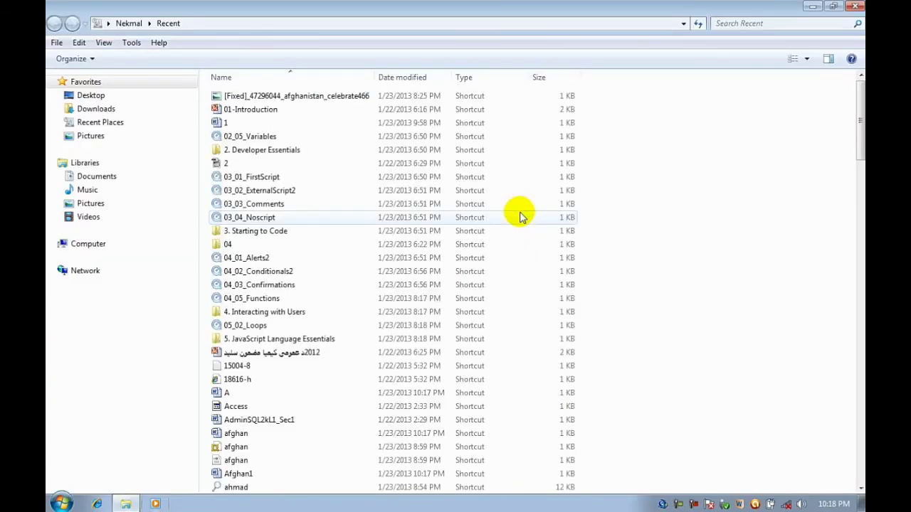
{"action": "scroll", "coordinate": [519, 217], "scroll_direction": "down", "scroll_amount": 2}
{"action": "scroll", "coordinate": [508, 215], "scroll_direction": "down", "scroll_amount": 1}
{"action": "scroll", "coordinate": [508, 216], "scroll_direction": "down", "scroll_amount": 4}
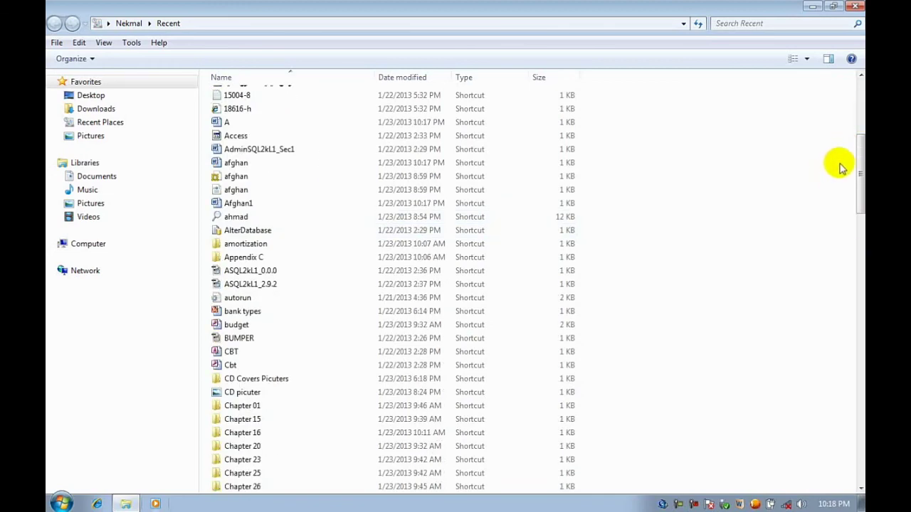
{"action": "mouse_move", "coordinate": [859, 153]}
{"action": "left_mouse_down"}
{"action": "mouse_move", "coordinate": [862, 351]}
{"action": "mouse_move", "coordinate": [854, 60]}
{"action": "mouse_move", "coordinate": [852, 430]}
{"action": "left_mouse_up"}
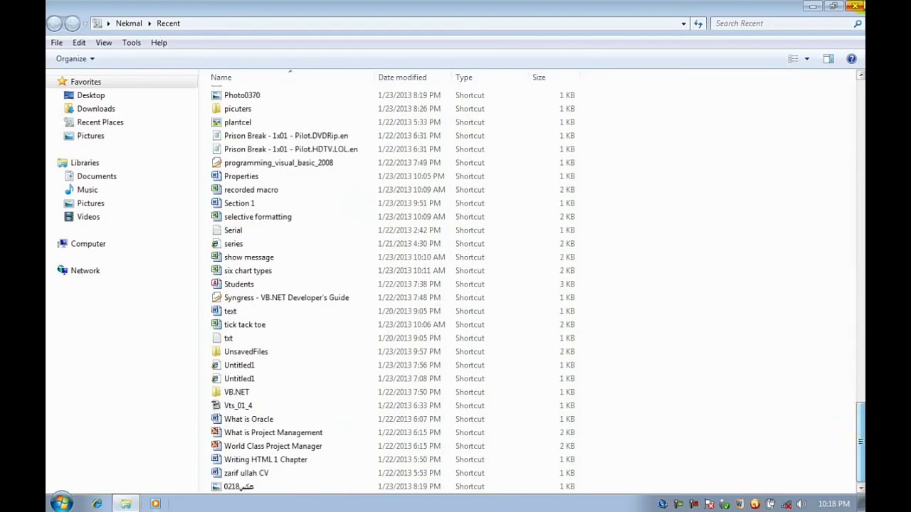